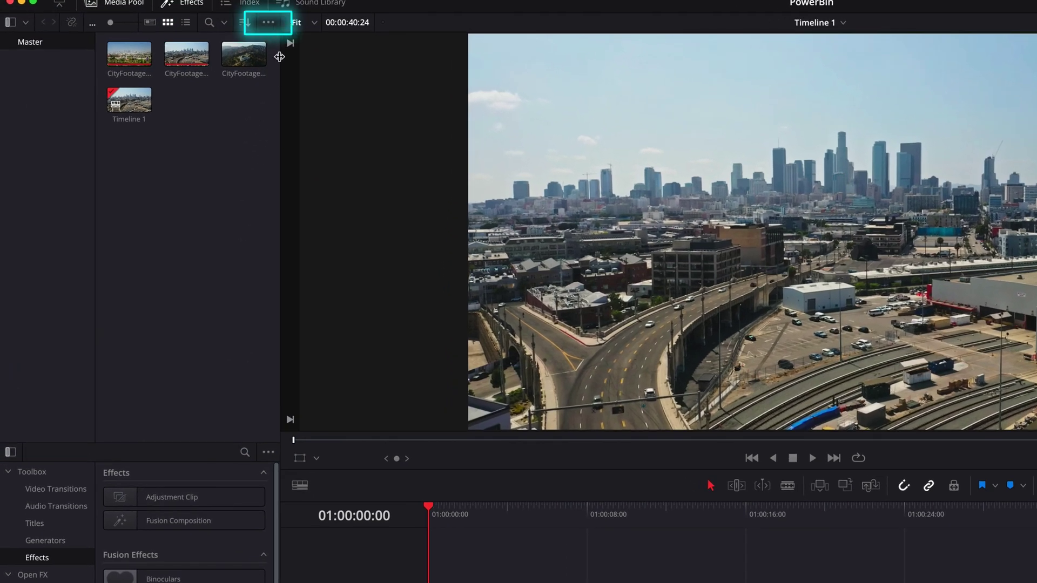
Turn on Power Bins in the media pool, view its empty Master, then return to the project's Master bin
click(268, 24)
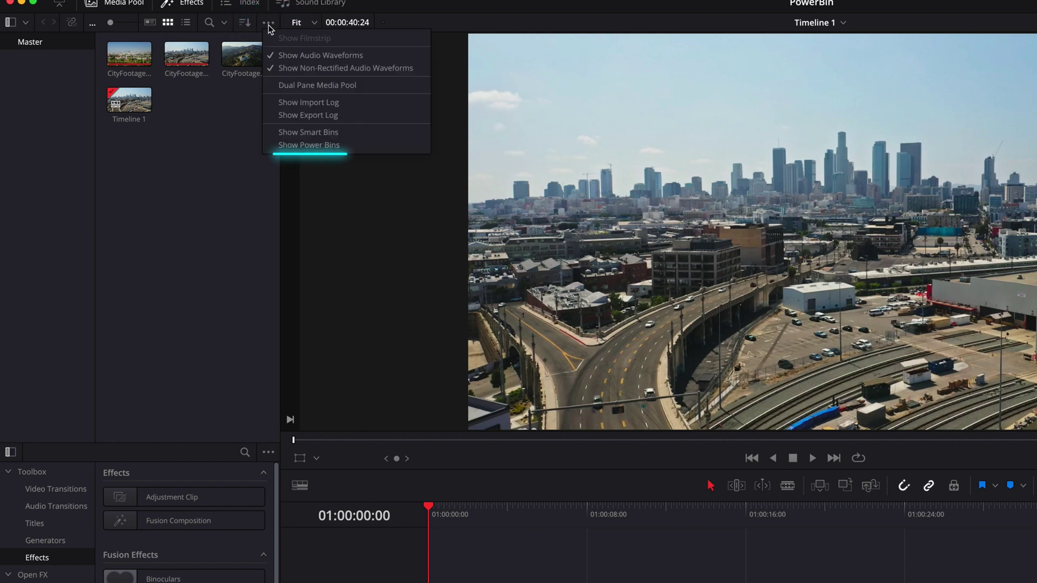
click(410, 145)
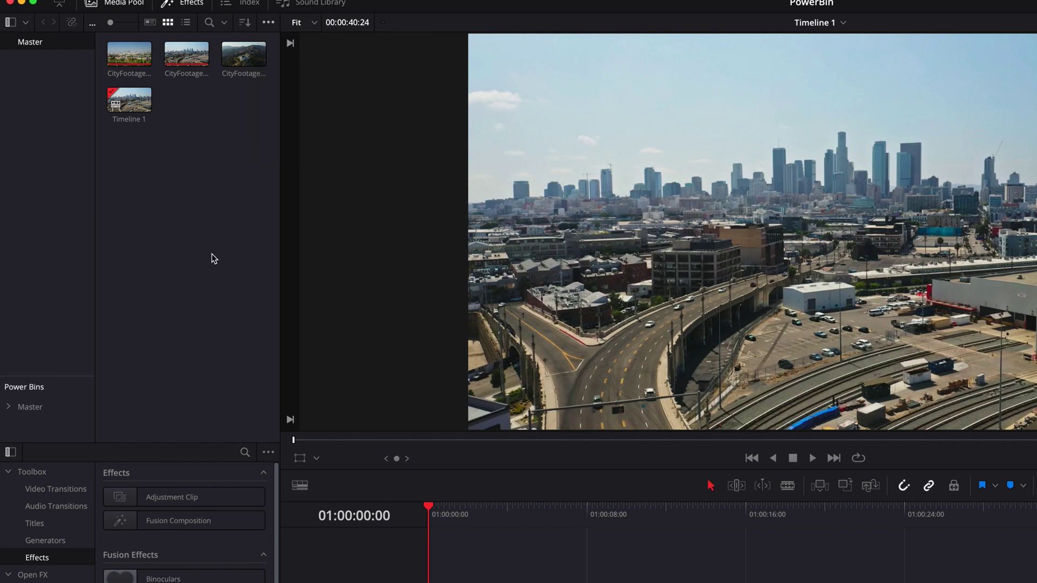
click(47, 407)
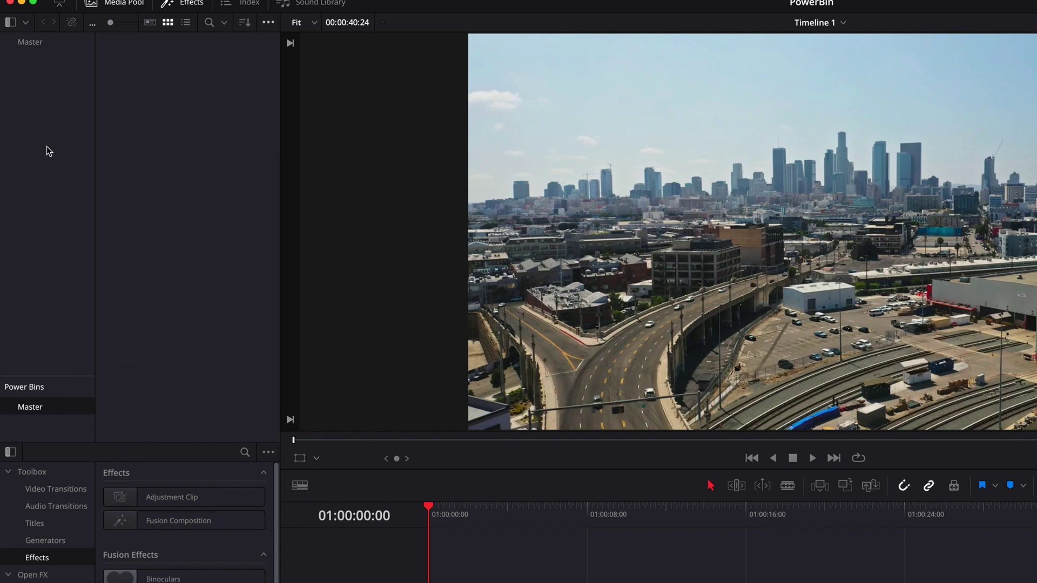
click(53, 45)
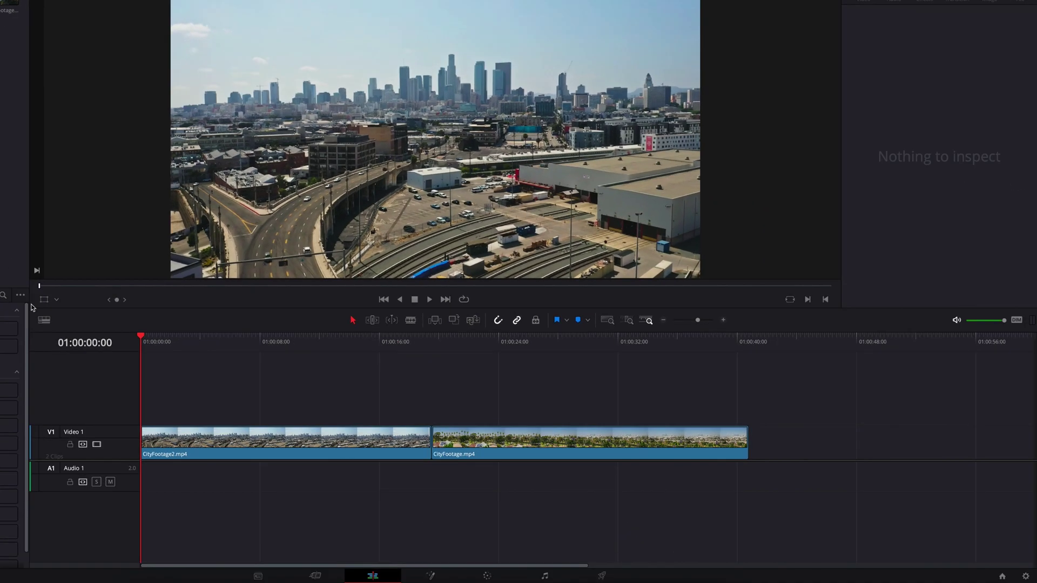
click(1001, 577)
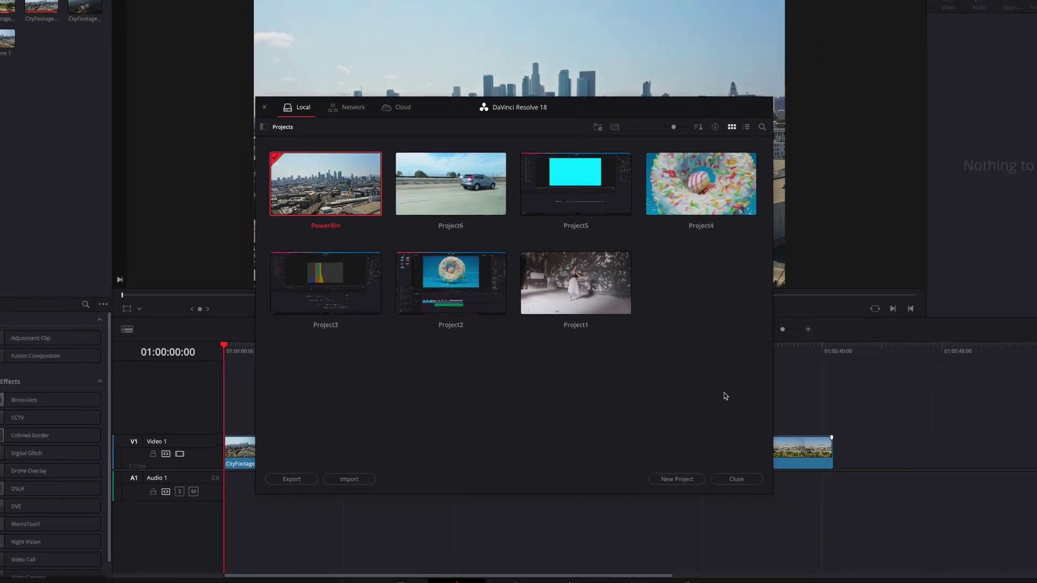
double_click(459, 199)
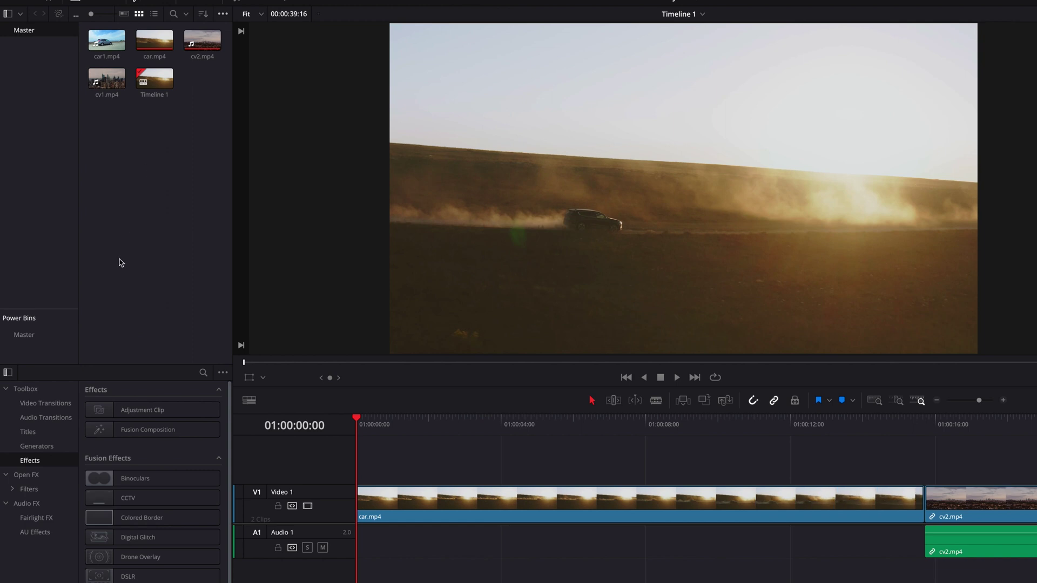
click(34, 335)
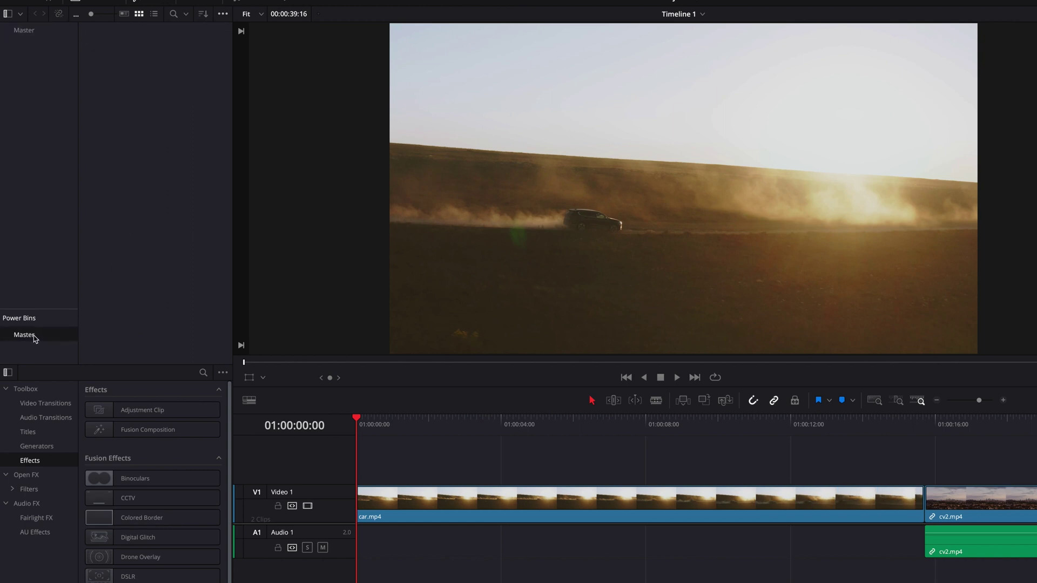
click(32, 30)
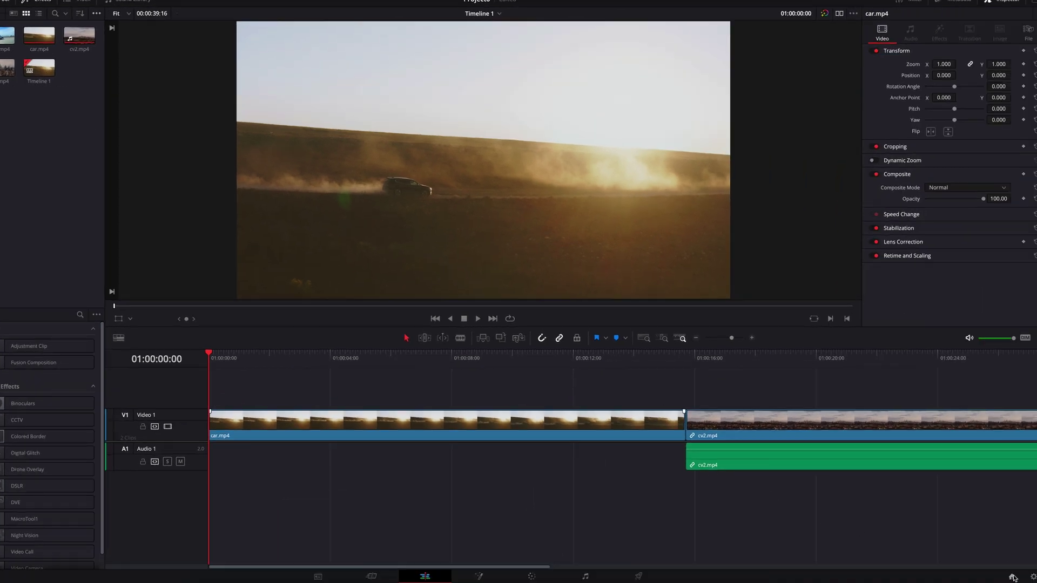
click(1011, 577)
double_click(303, 202)
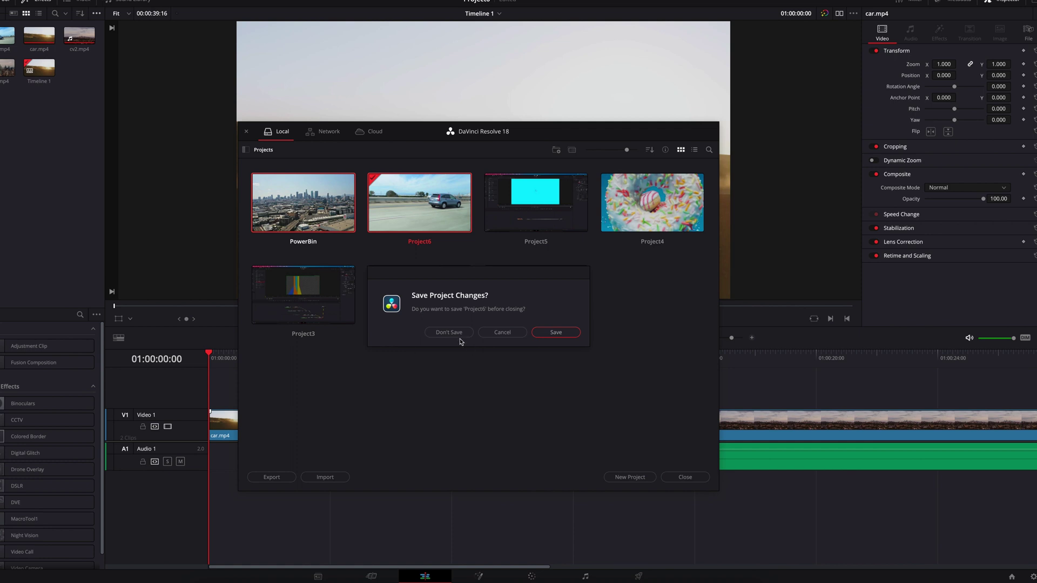
click(448, 332)
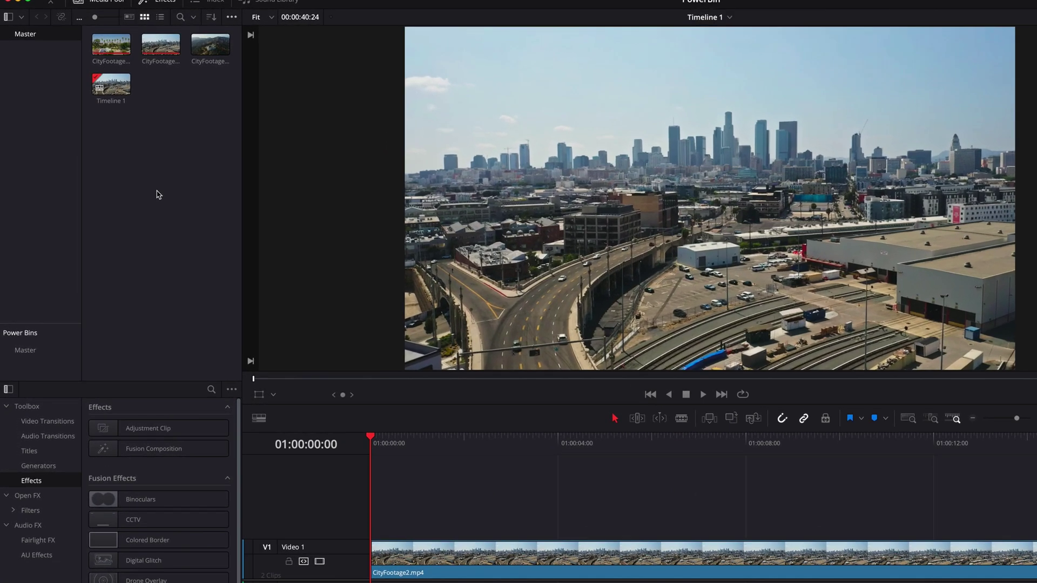
Copy a CityFootage clip into the Power Bins Master and check it is listed there
drag(210, 46, 40, 349)
click(37, 350)
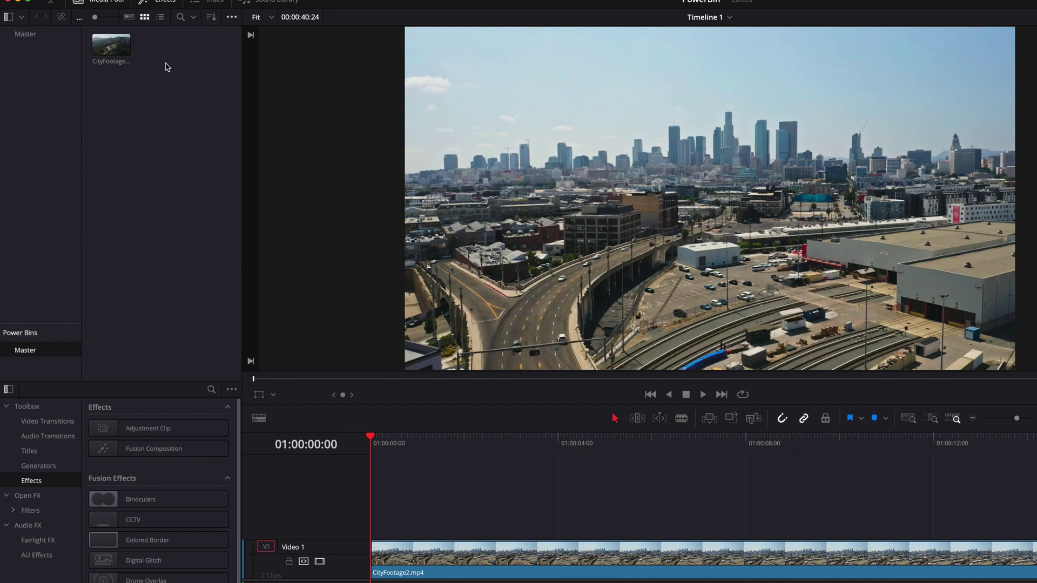
click(46, 35)
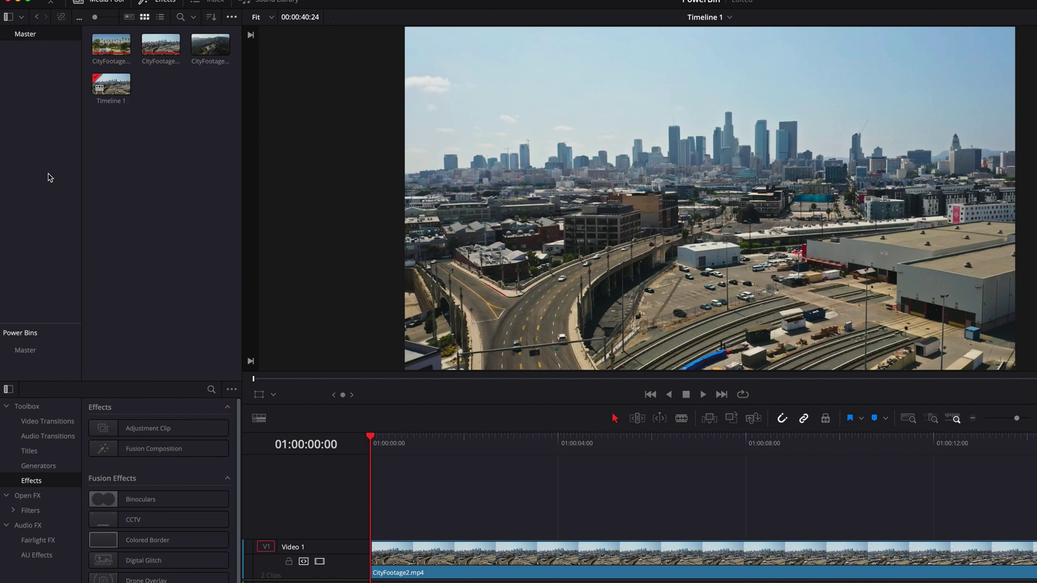
click(49, 351)
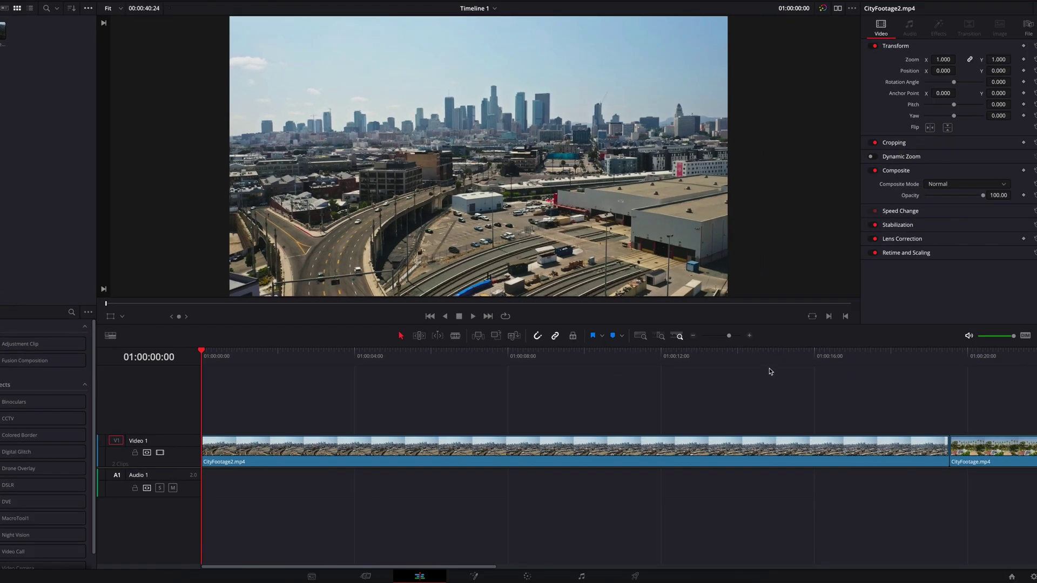
Save PowerBin, confirm the clip appears in Project6's Power Bins, then reopen PowerBin
click(1018, 570)
double_click(414, 198)
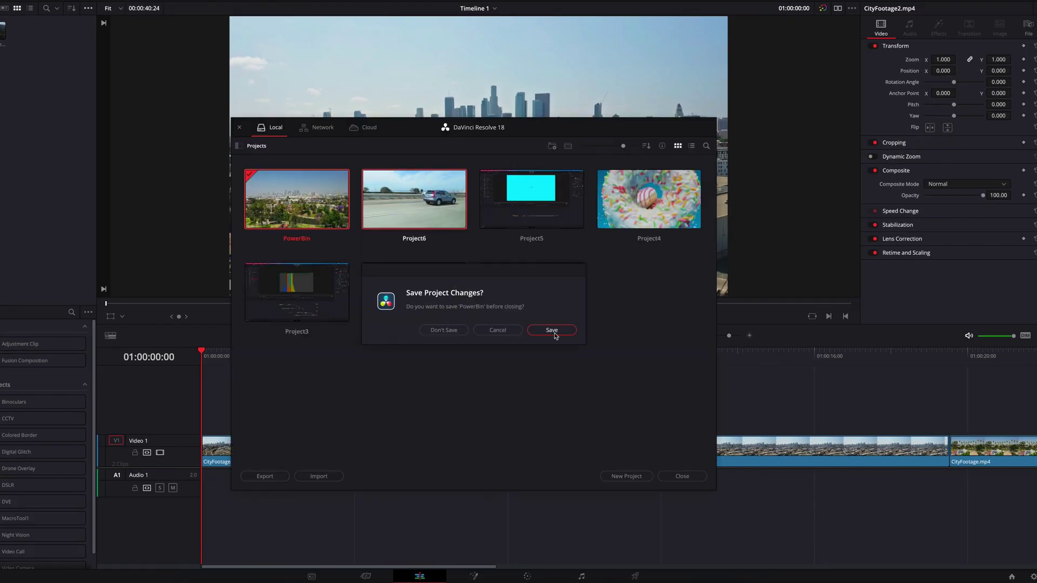
click(554, 333)
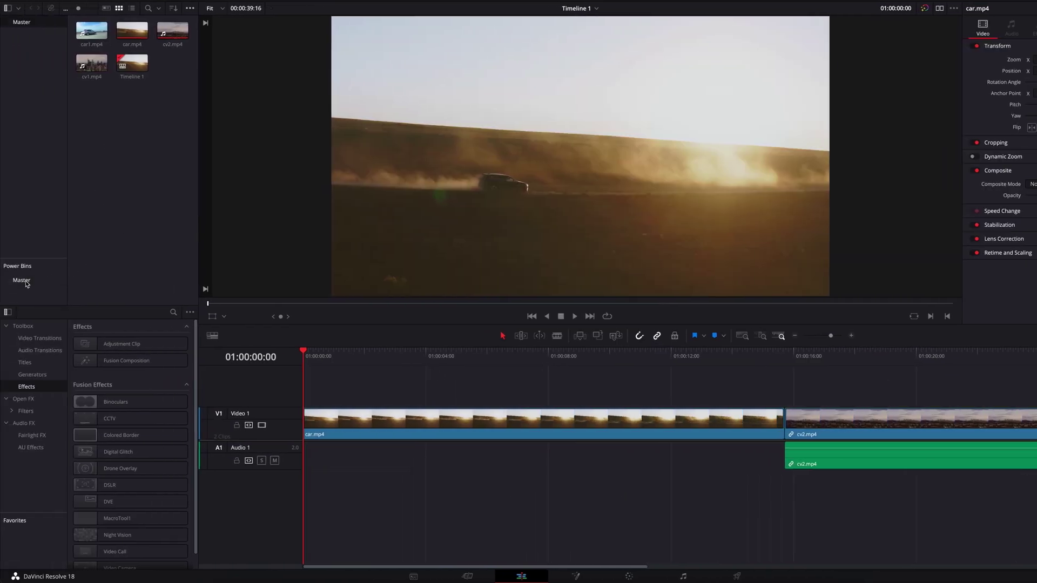
click(24, 279)
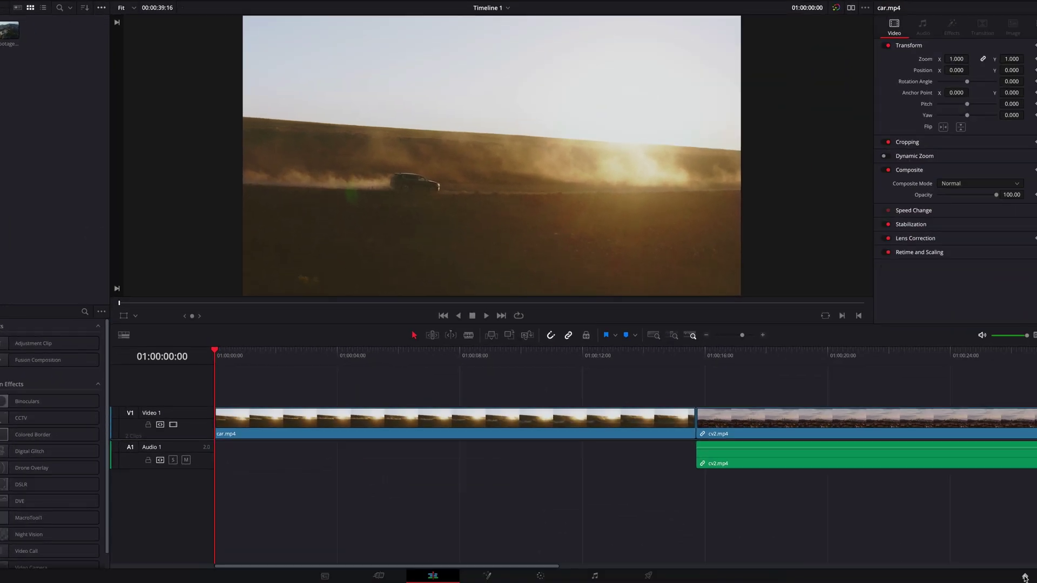
click(1024, 576)
double_click(285, 198)
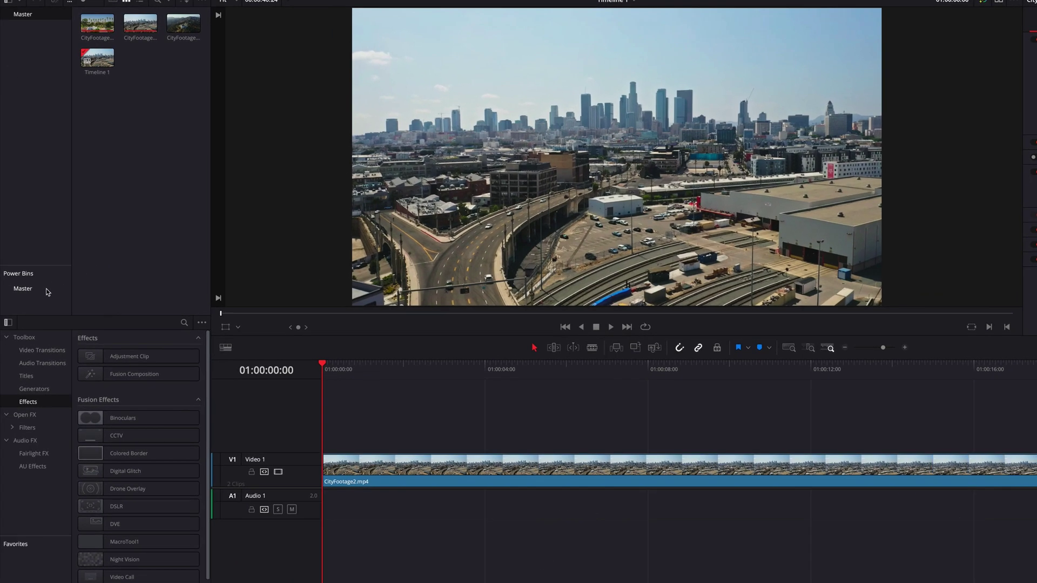
Drag NightView1.mp4, Picture2.png and the I Wish I Knew song from Finder into the Power Bins Master
click(47, 288)
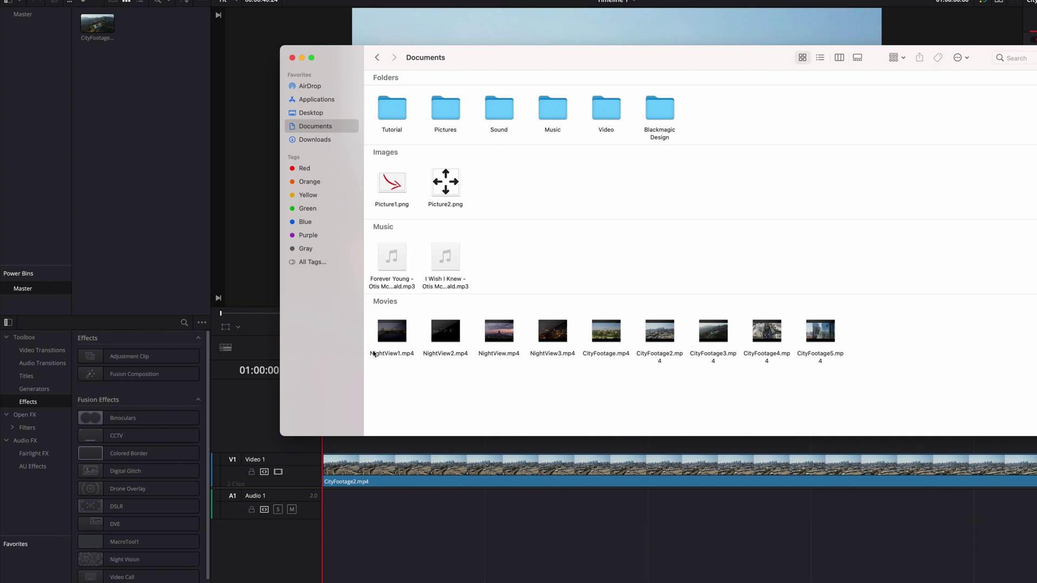
click(391, 336)
drag(107, 147, 113, 141)
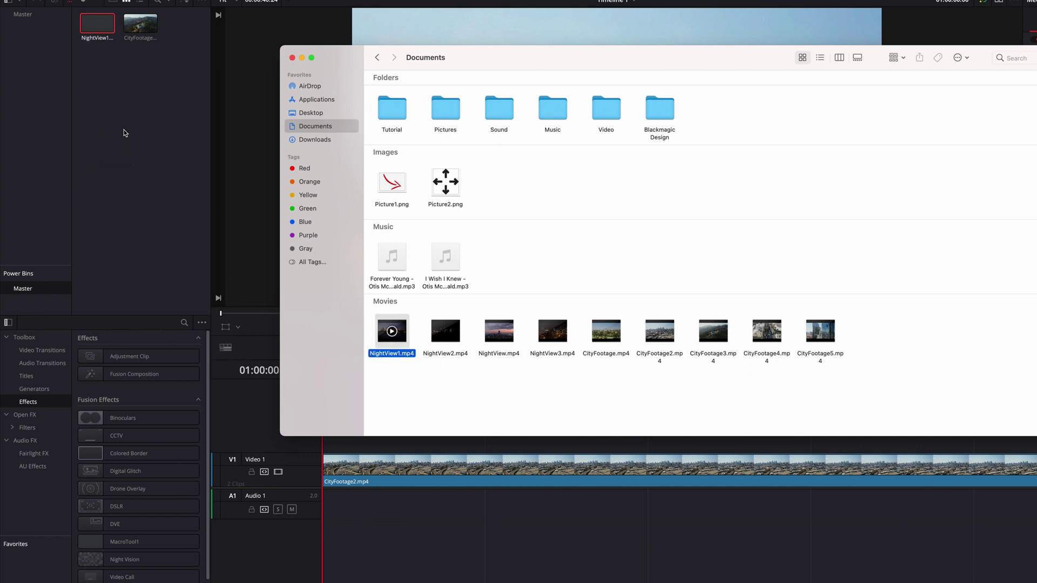
drag(442, 194, 168, 111)
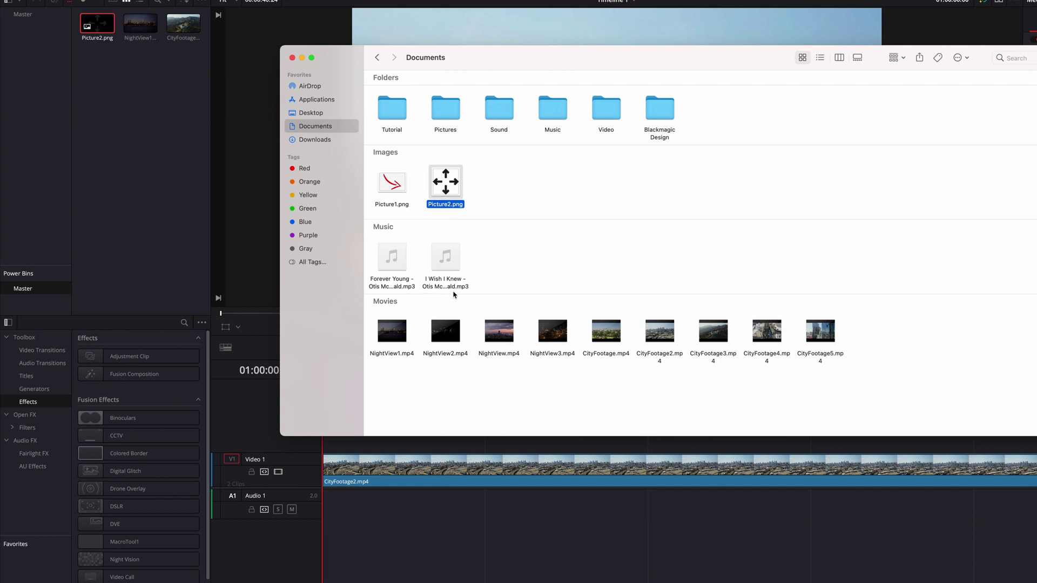
drag(452, 278, 164, 147)
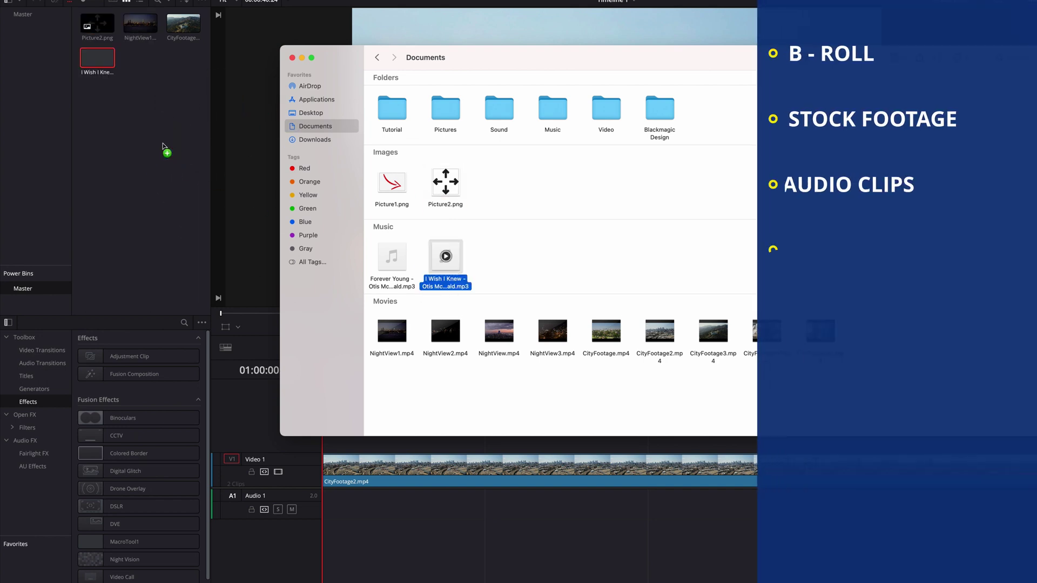
click(170, 196)
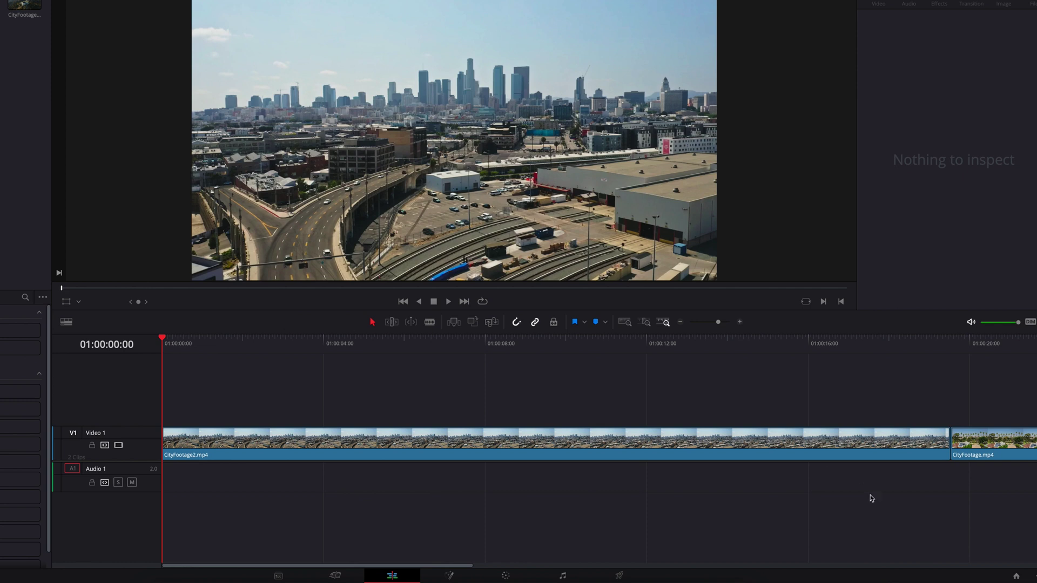
click(1016, 576)
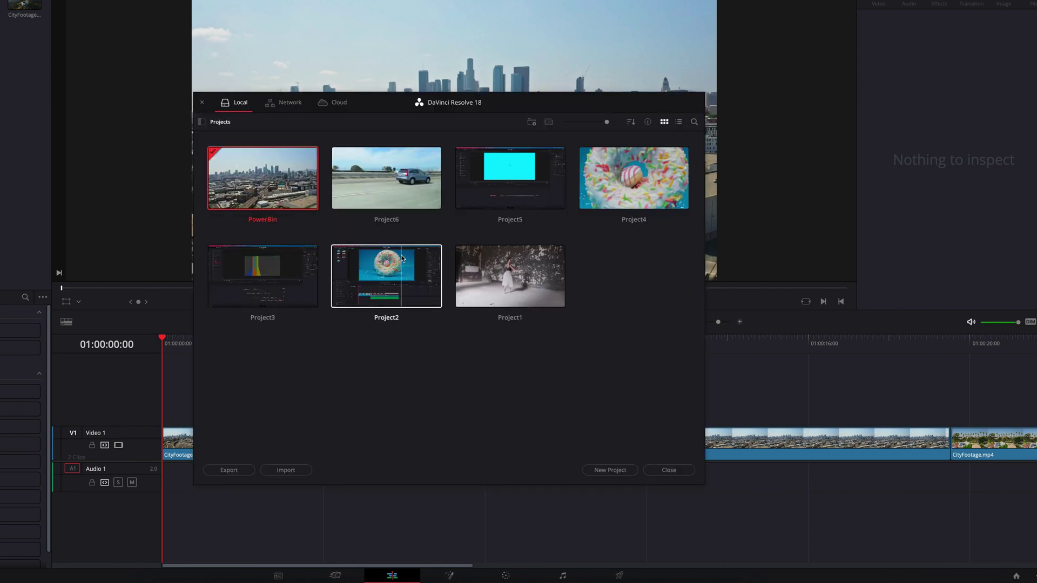
double_click(386, 178)
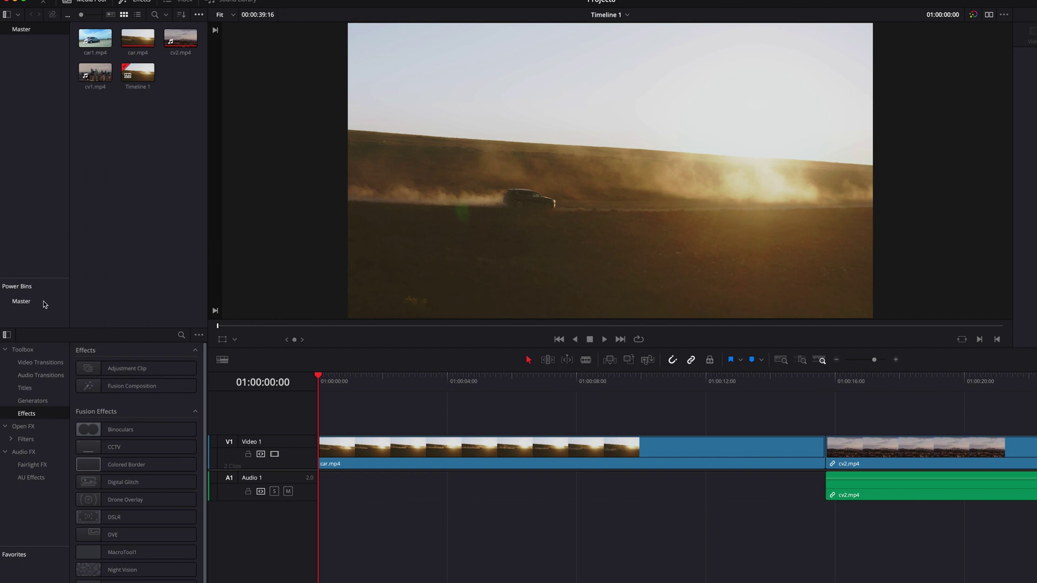
click(44, 303)
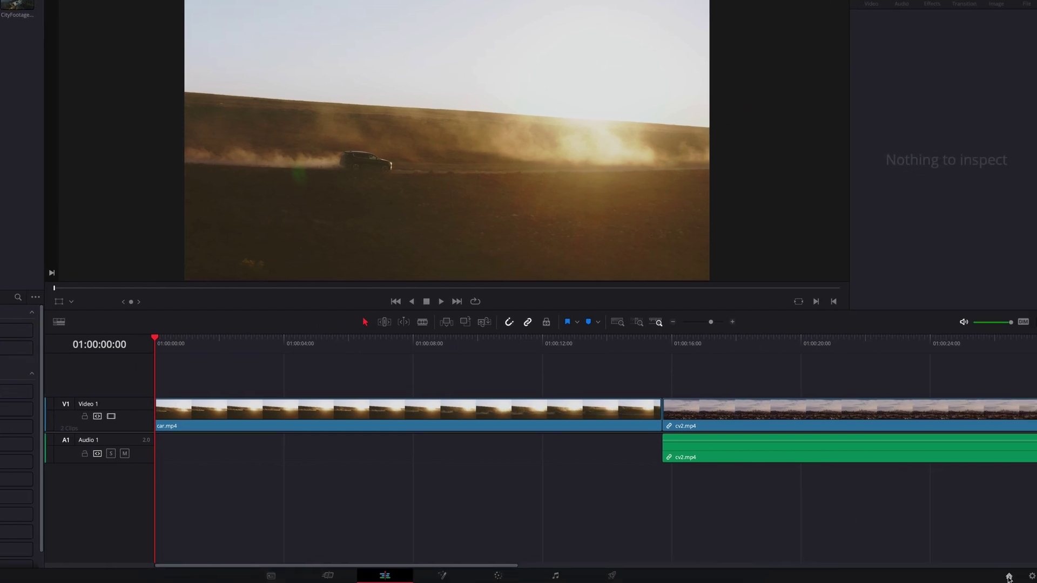
click(1008, 576)
double_click(233, 198)
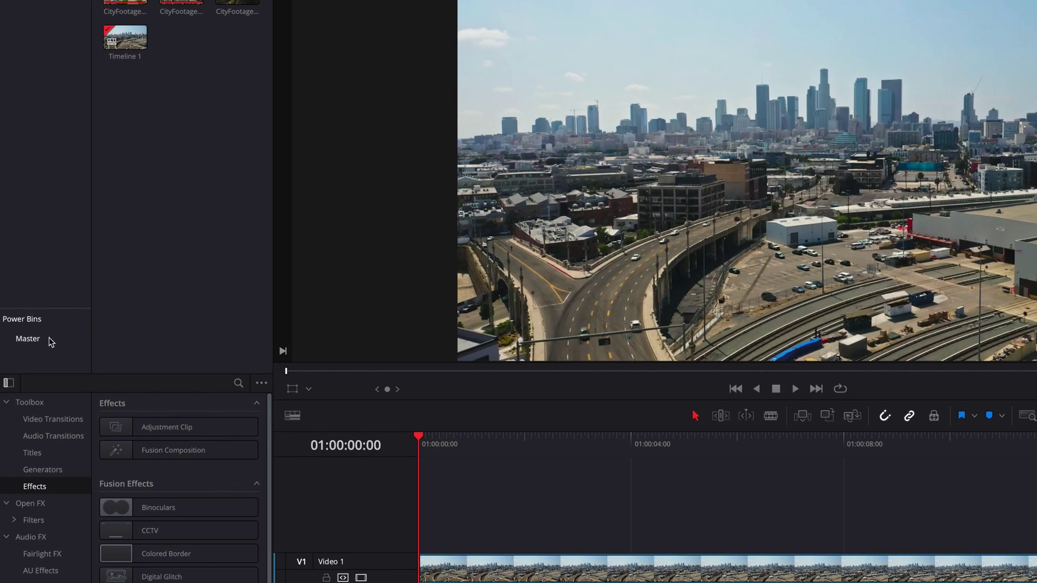
Create a new bin named PB 1 inside the Power Bins Master
right_click(43, 338)
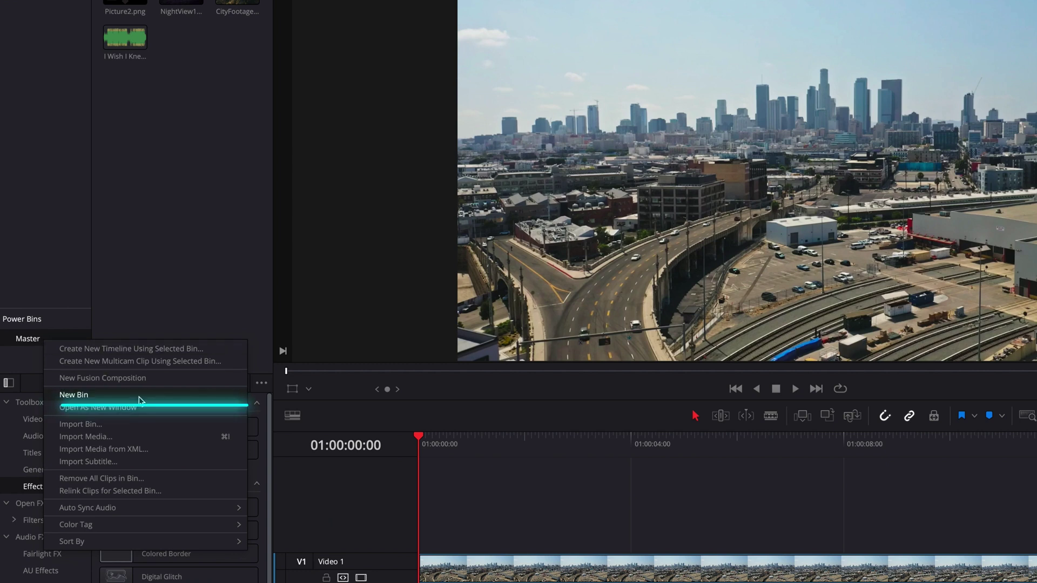
click(73, 395)
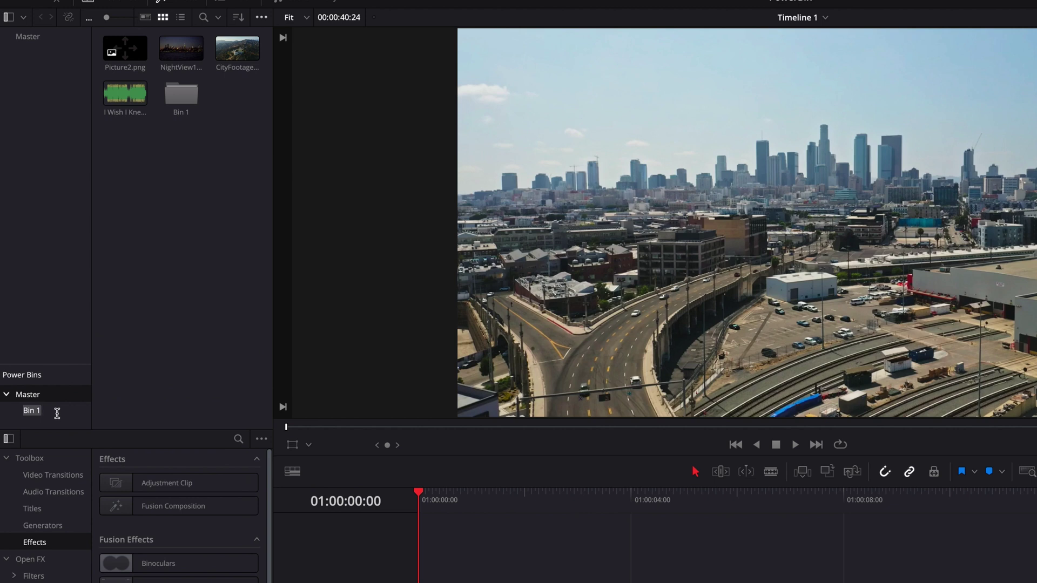
text(PB 1)
key(Return)
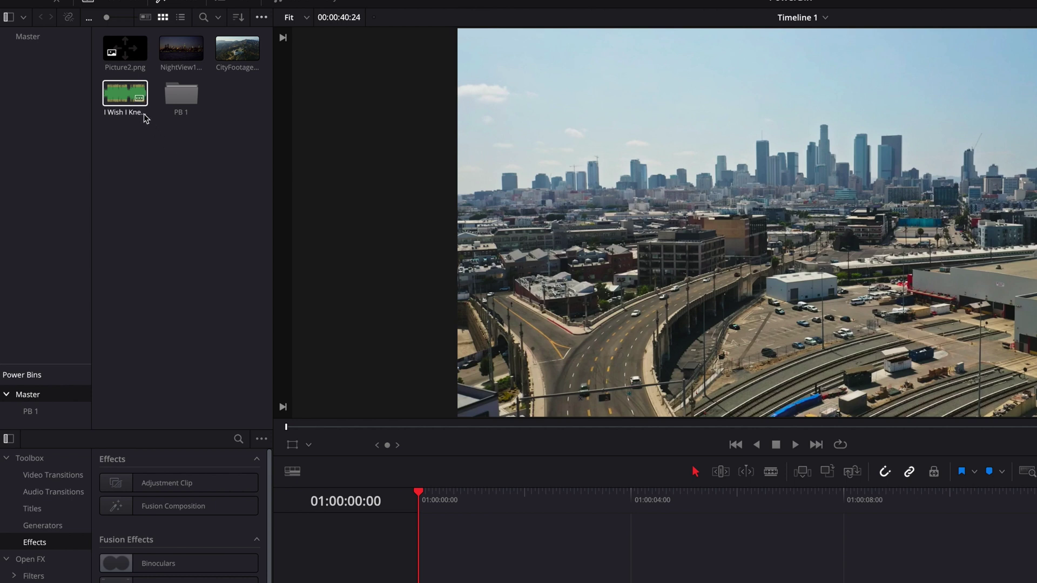
Move the I Wish I Knew audio clip into PB 1, check it, and return to Master
click(124, 99)
drag(124, 99, 189, 103)
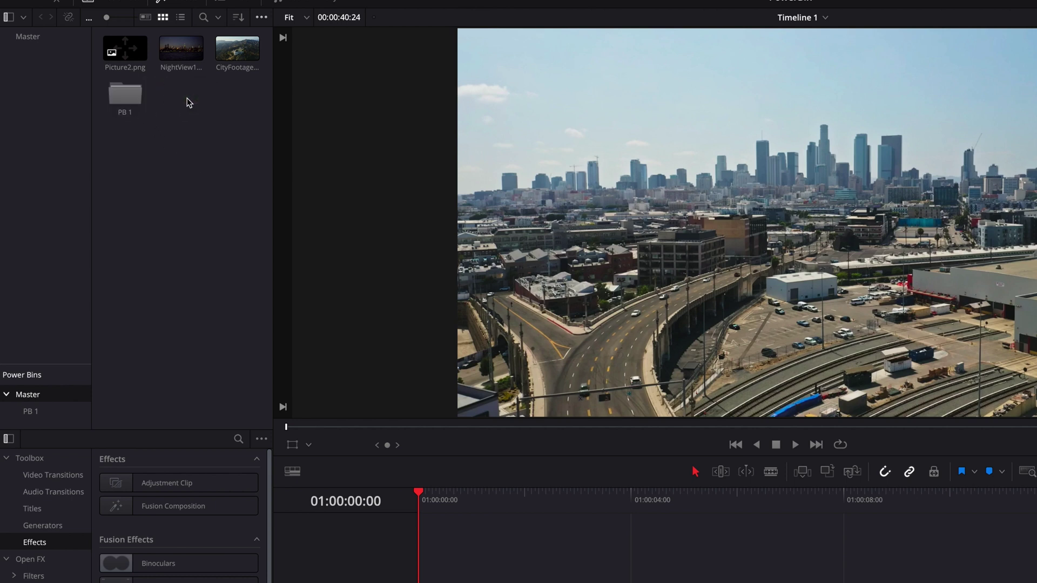
double_click(133, 93)
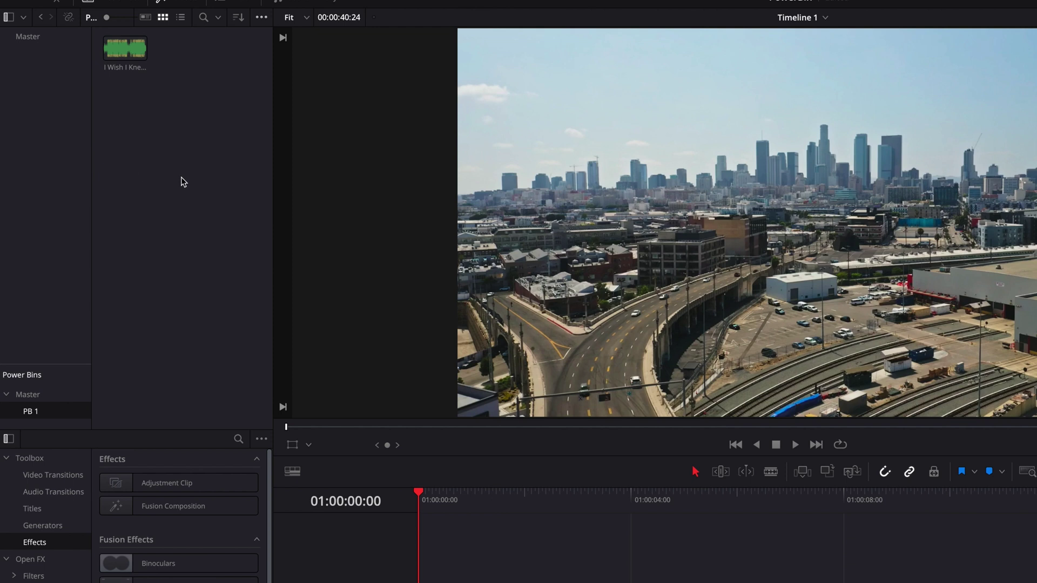
drag(59, 365, 58, 338)
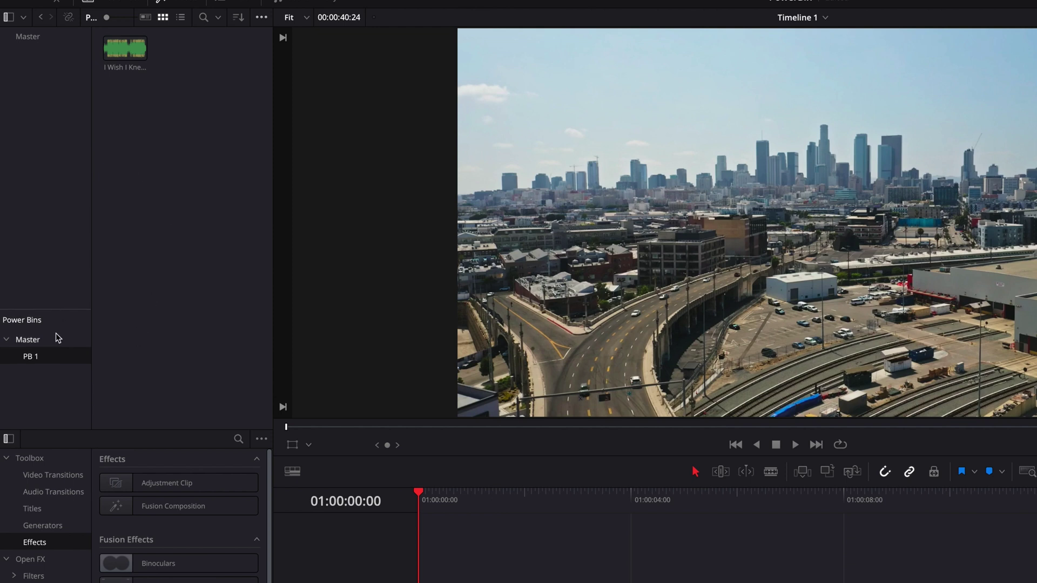
click(58, 339)
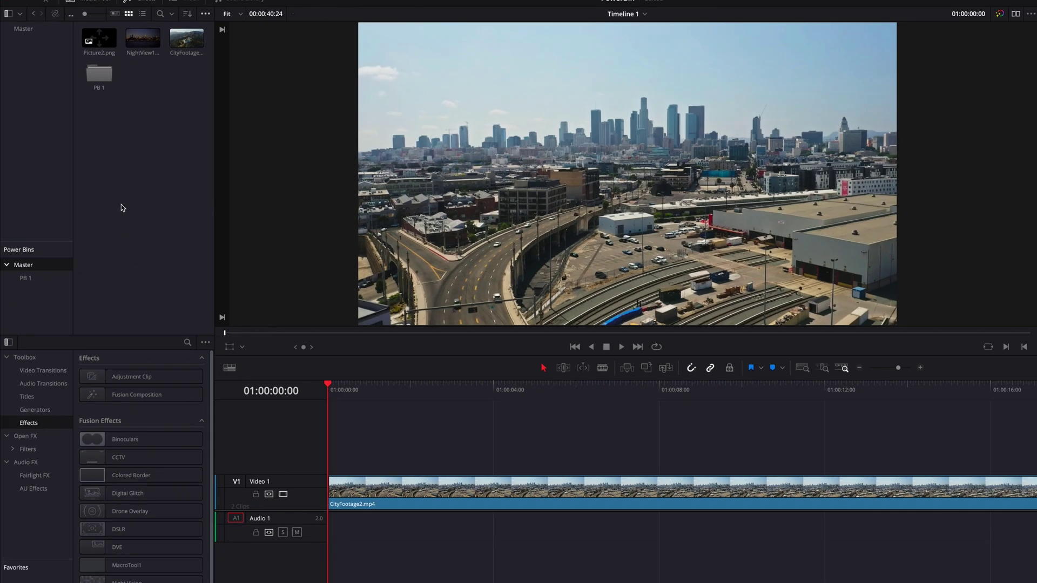
Add CityFootage2 to the Master power bin and place an Adjustment Clip on Video 2 near 01:00:08
key(shift+z)
drag(448, 499, 125, 151)
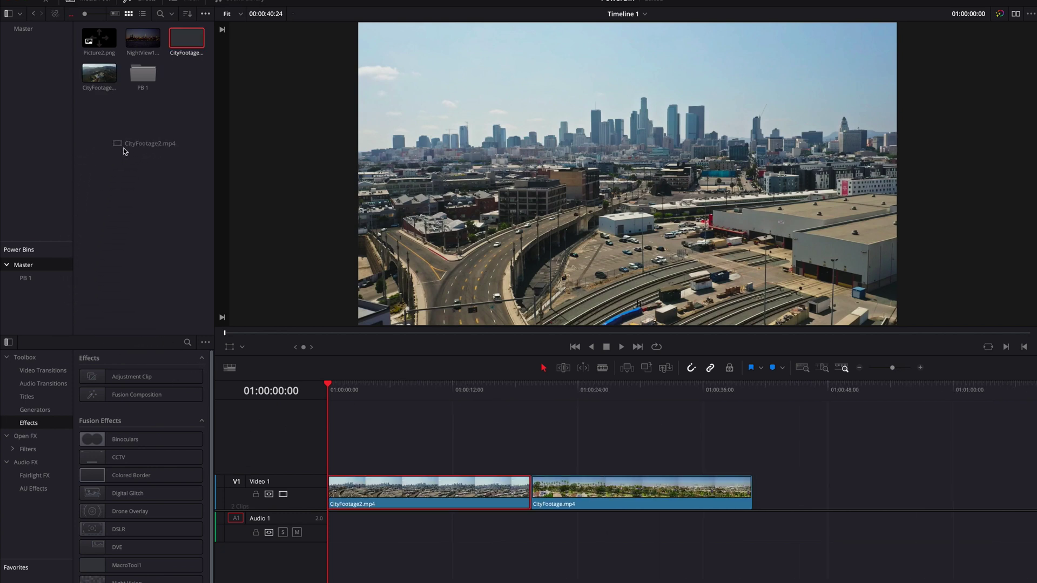
click(174, 246)
click(460, 456)
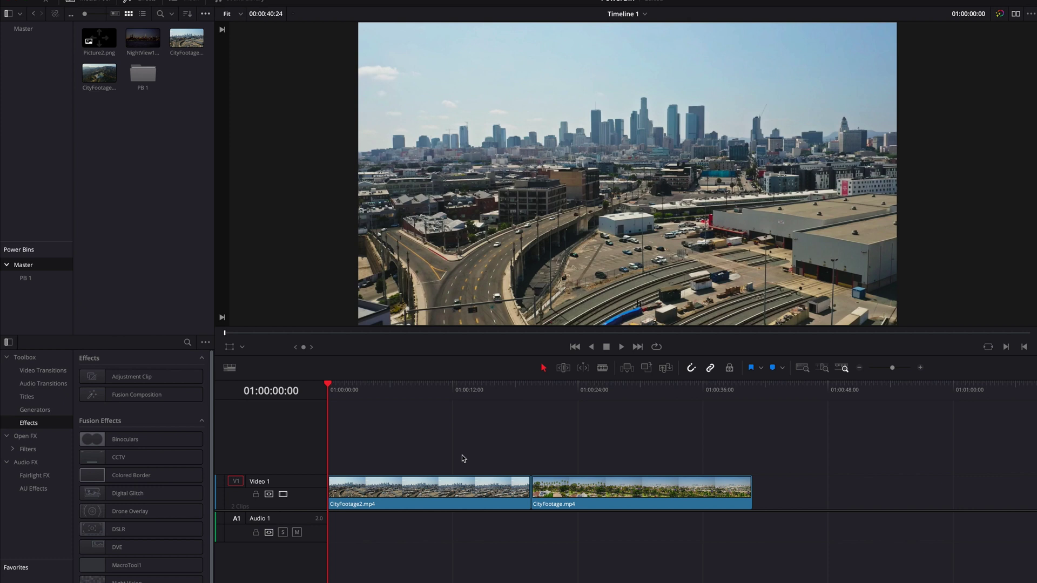
drag(135, 376, 429, 451)
drag(419, 390, 429, 391)
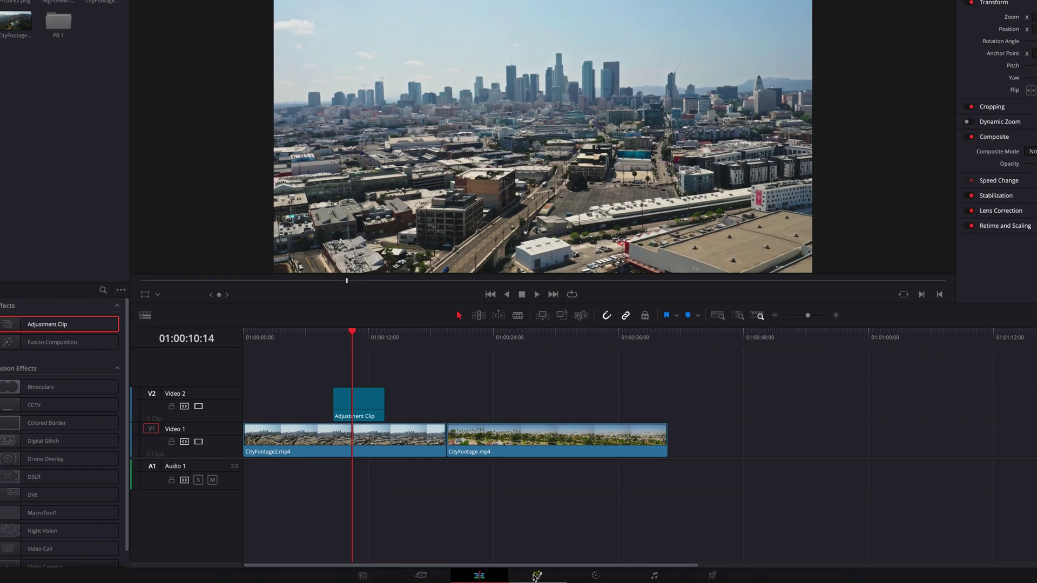
On the Fusion page, merge a large Text+ 'TEXT' title over the adjustment clip
click(537, 569)
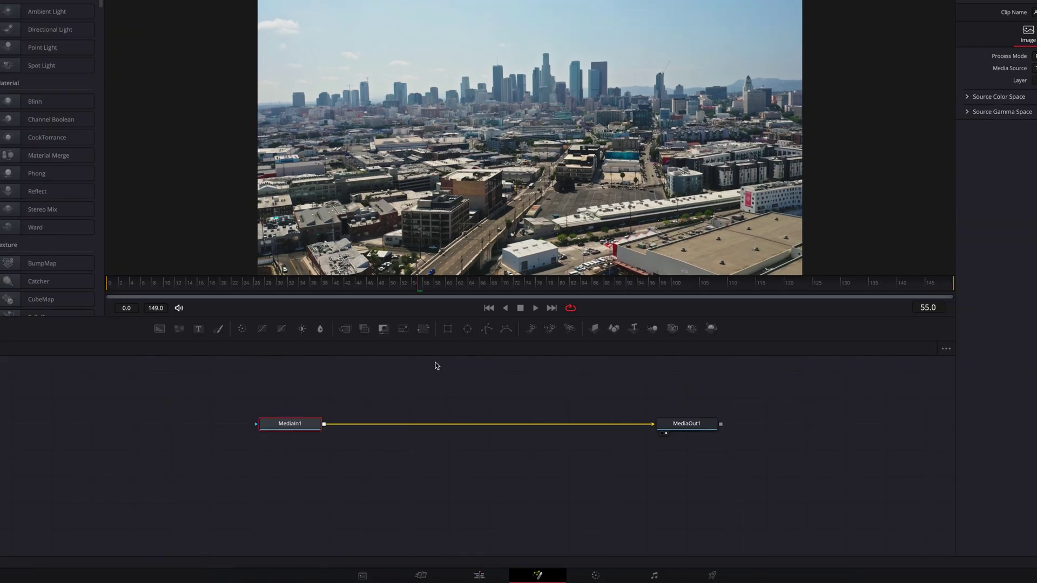
drag(196, 330, 482, 422)
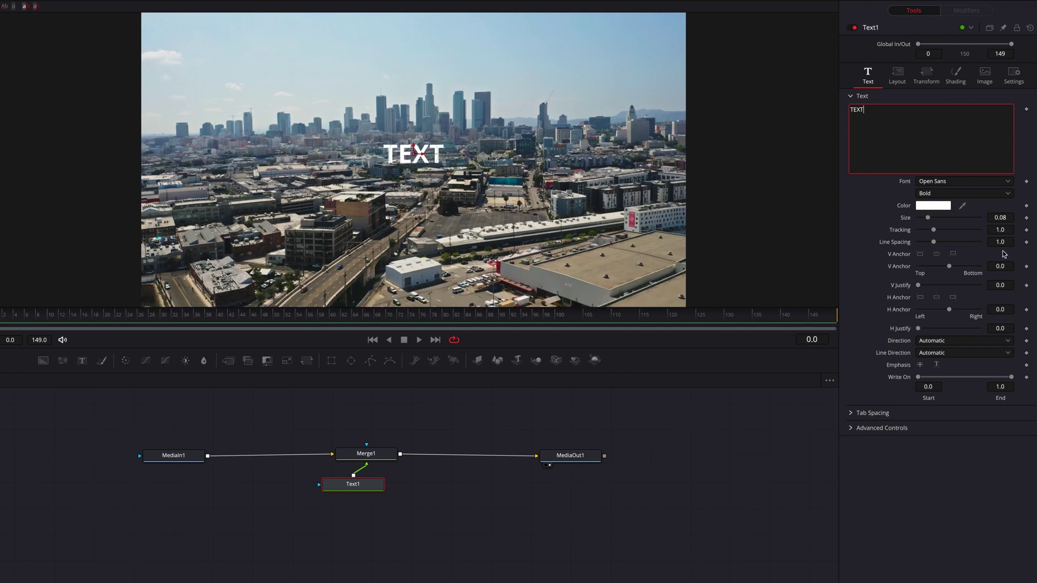
drag(928, 217, 988, 229)
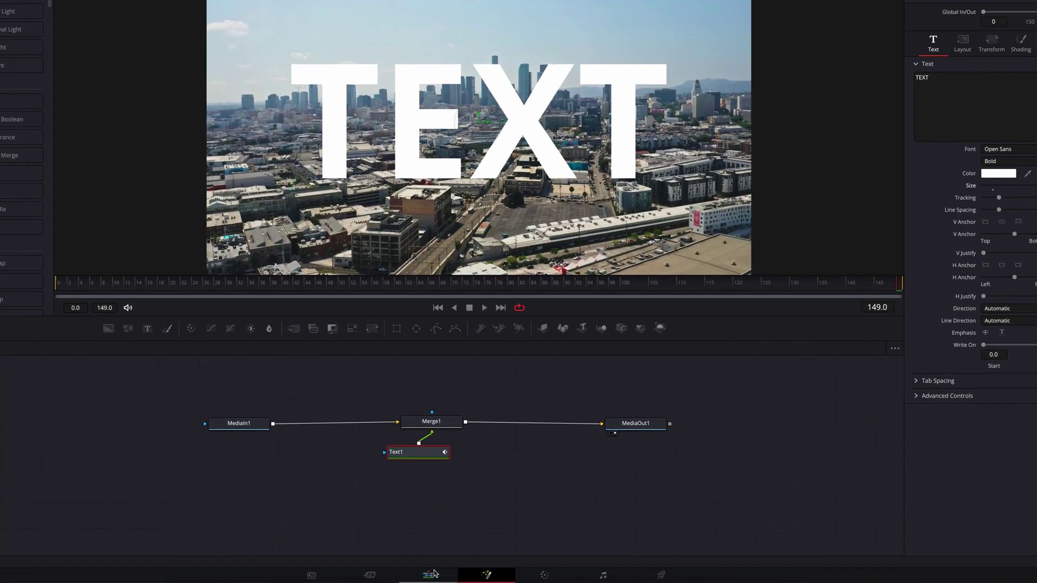
click(433, 574)
Preview the TEXT title, then save the Video 2 adjustment clip into the power bin
click(282, 332)
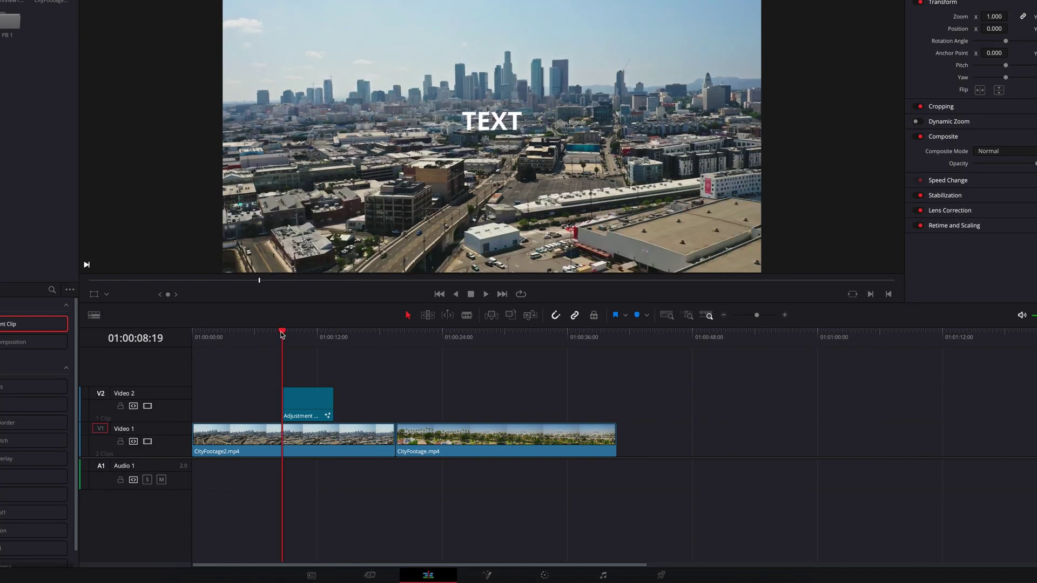
key(space)
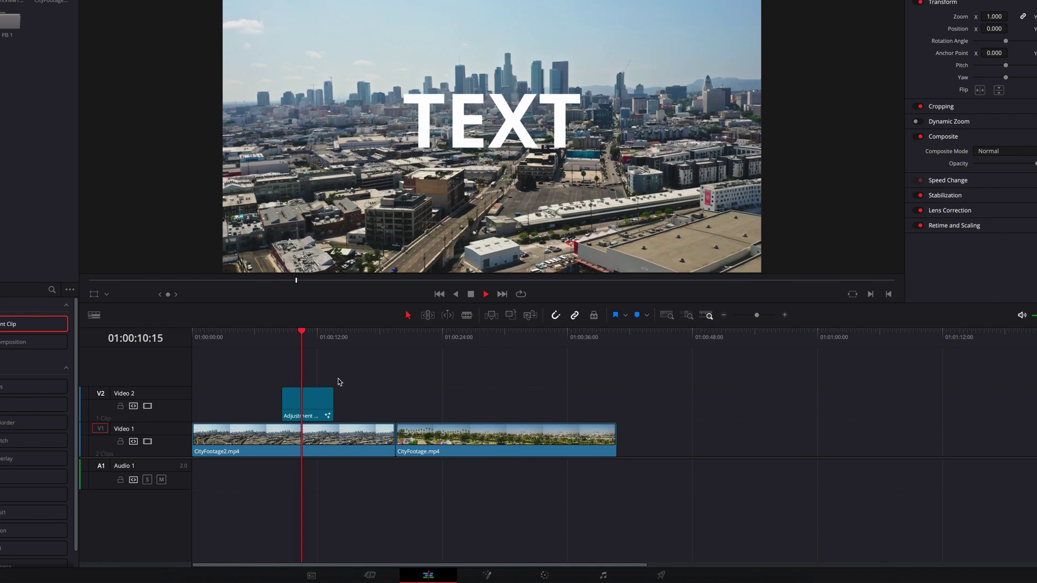
key(space)
click(318, 395)
drag(445, 453, 150, 219)
click(509, 421)
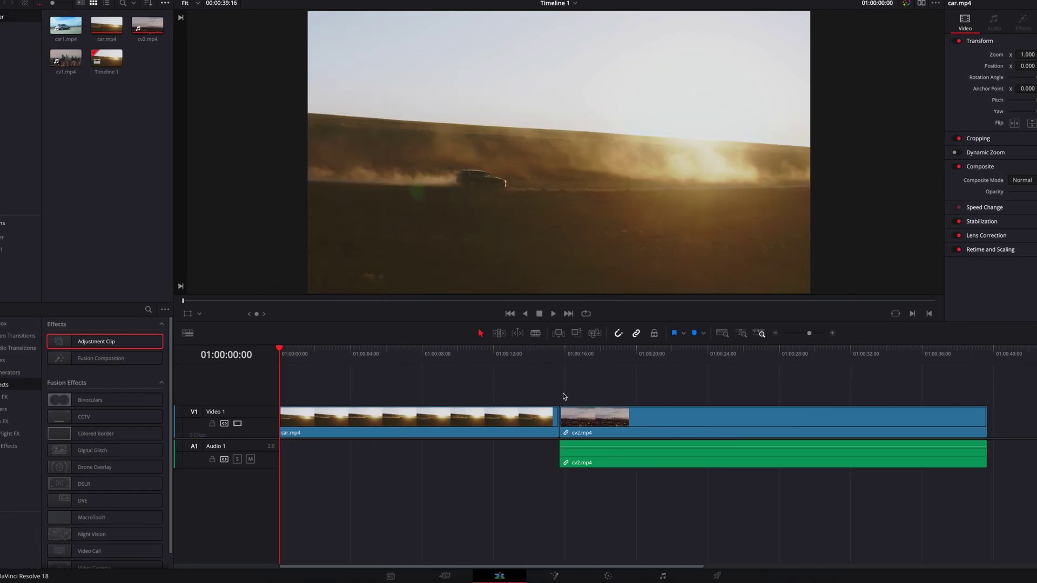
Place the saved TEXT adjustment clip from the Master power bin on Video 2 and preview it over the car
click(21, 237)
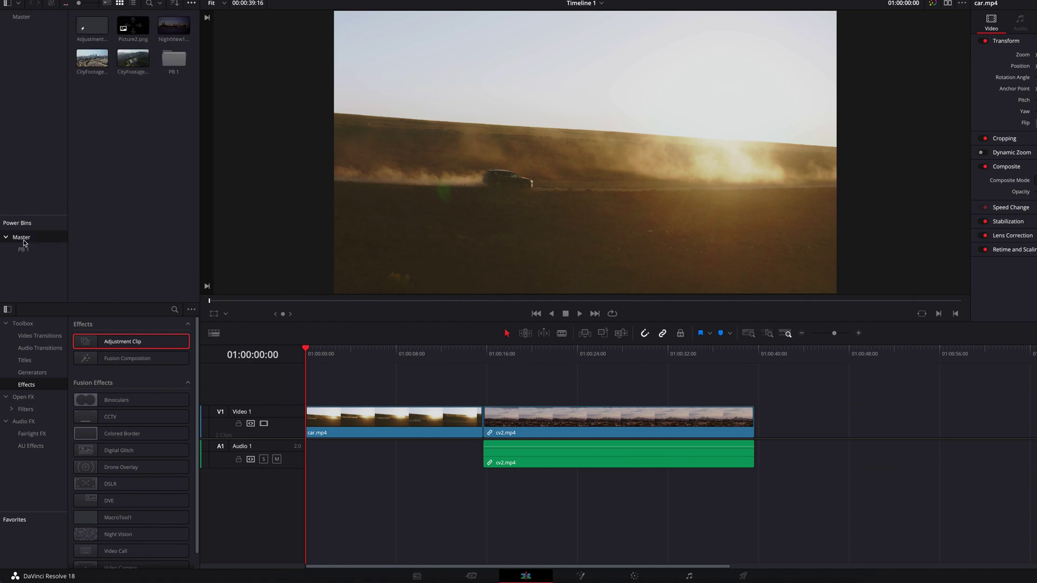
drag(92, 25, 403, 386)
click(366, 354)
key(space)
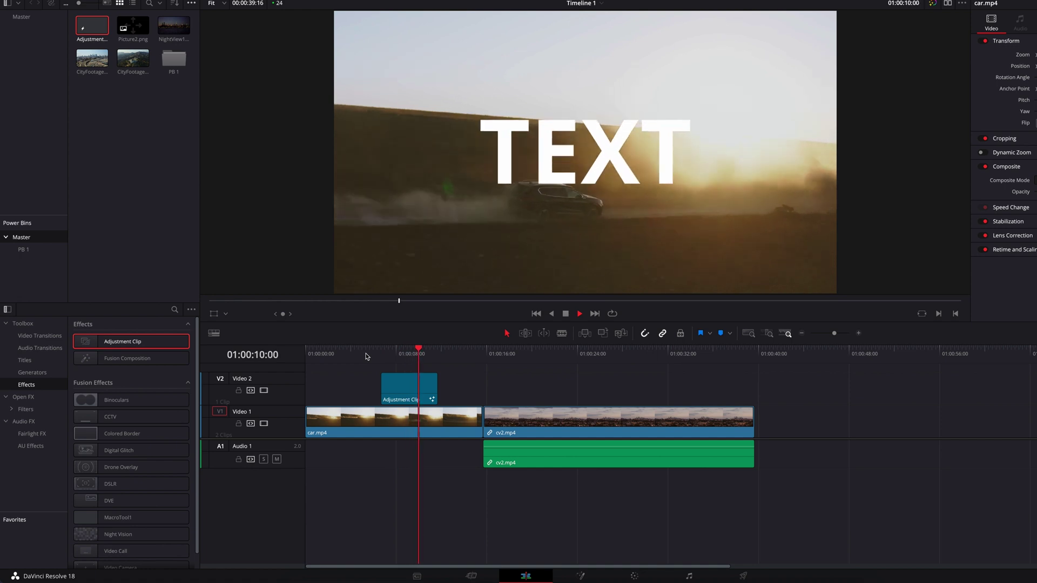
key(space)
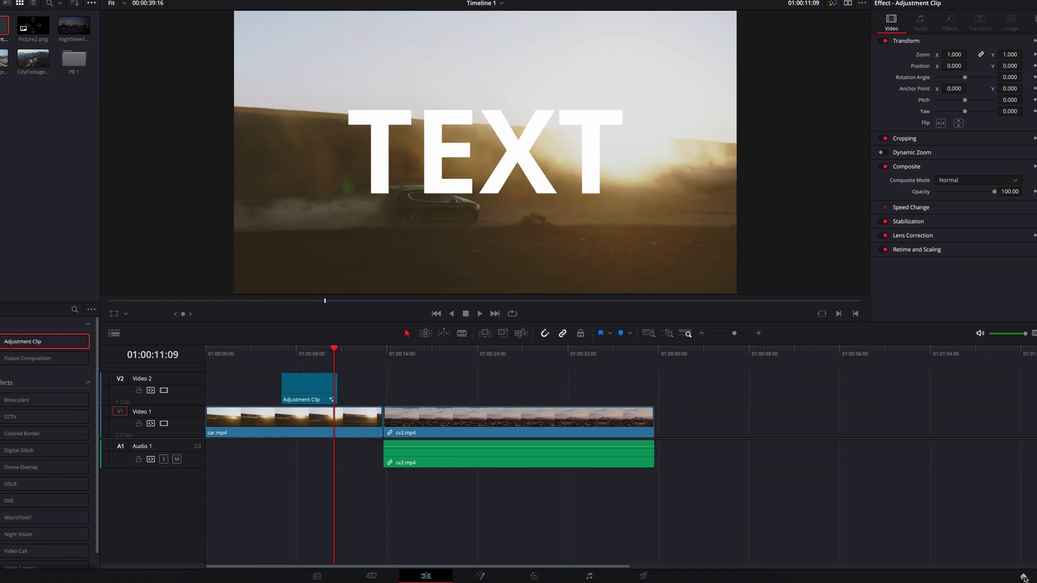
Reopen the PowerBin project without saving and move playback to the timeline start
key(shift+1)
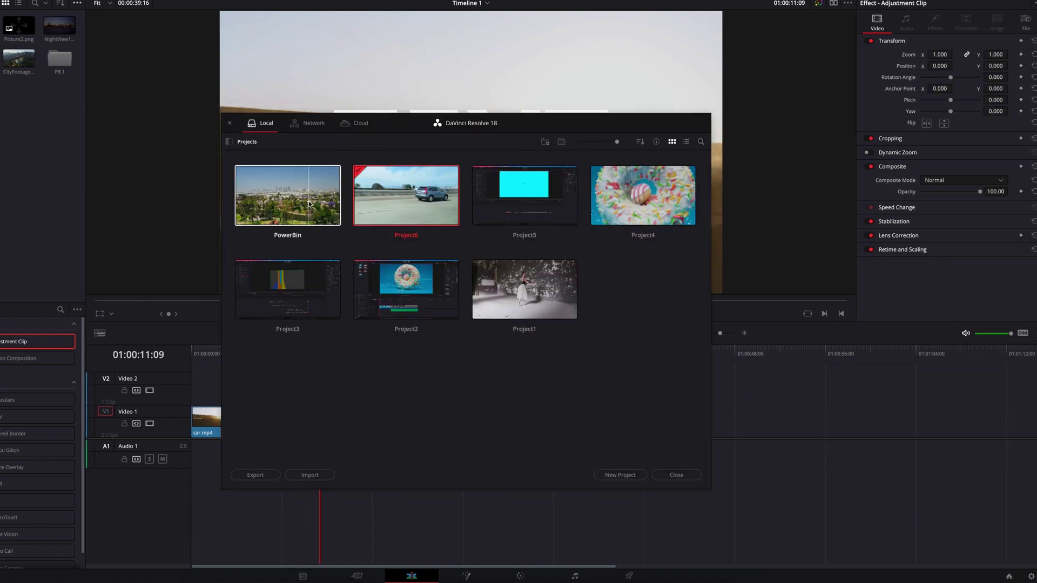
double_click(439, 295)
click(446, 325)
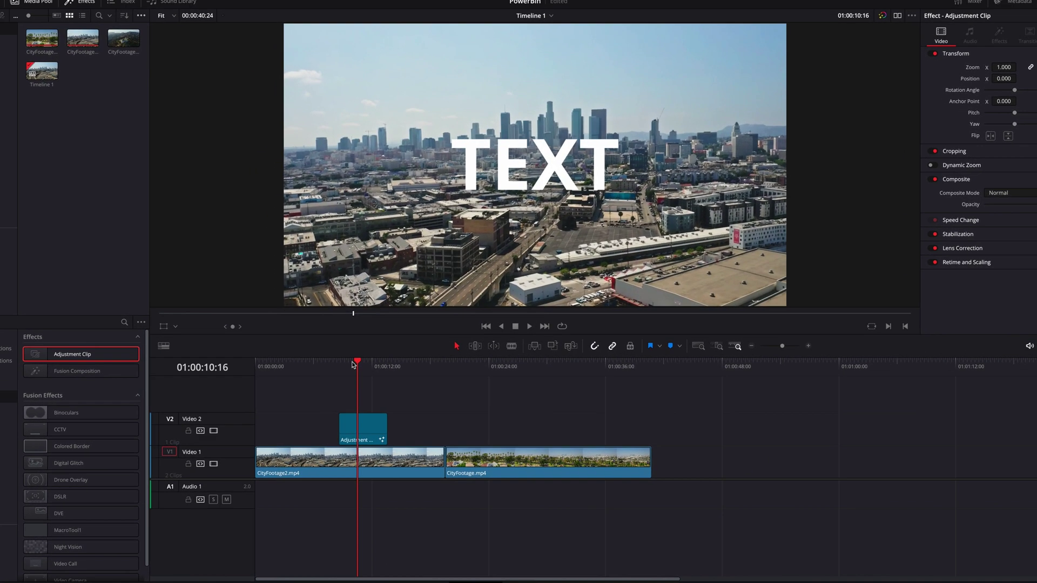
drag(298, 352, 183, 355)
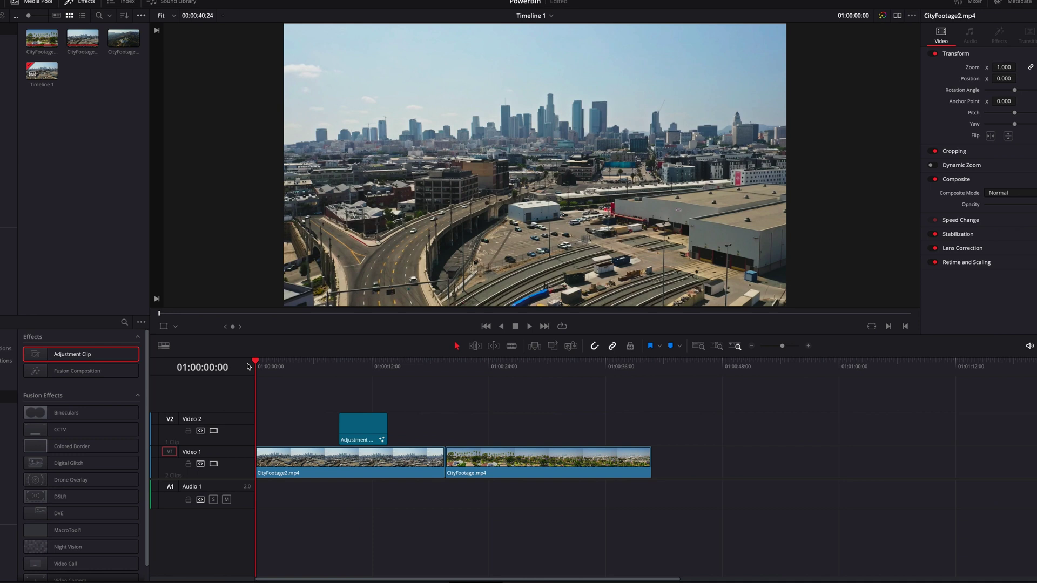
Delete the Video 2 adjustment clip, combine both city clips into Compound Clip 1, and drag it to the power bin
click(367, 430)
key(Delete)
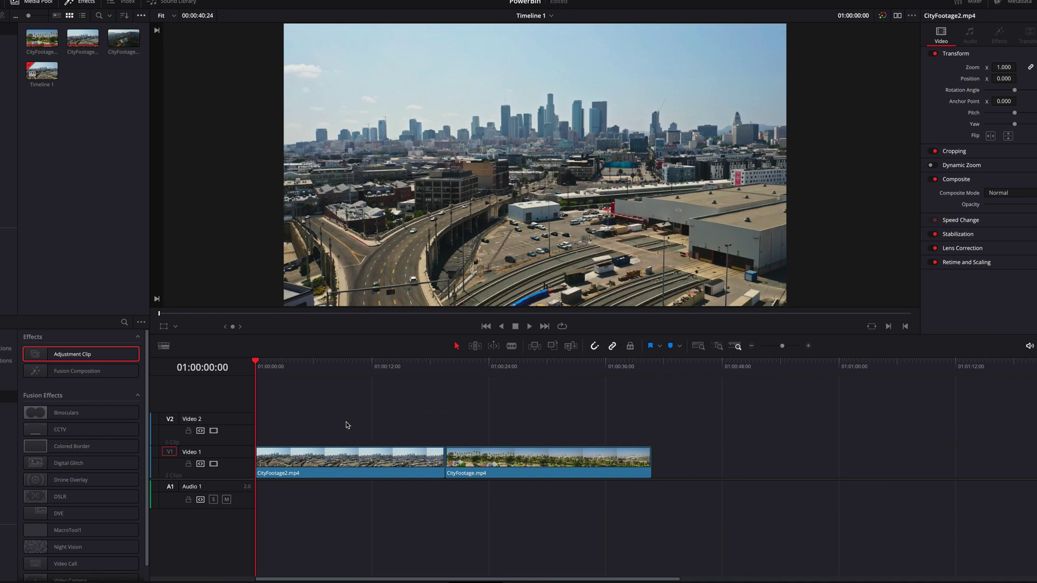
drag(401, 428, 449, 453)
right_click(468, 467)
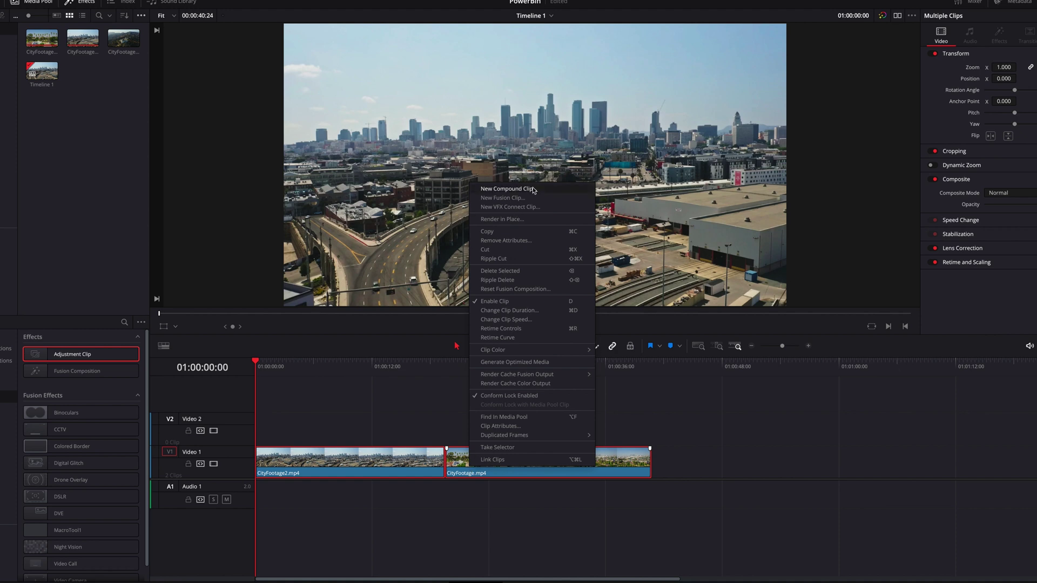
click(502, 190)
click(592, 333)
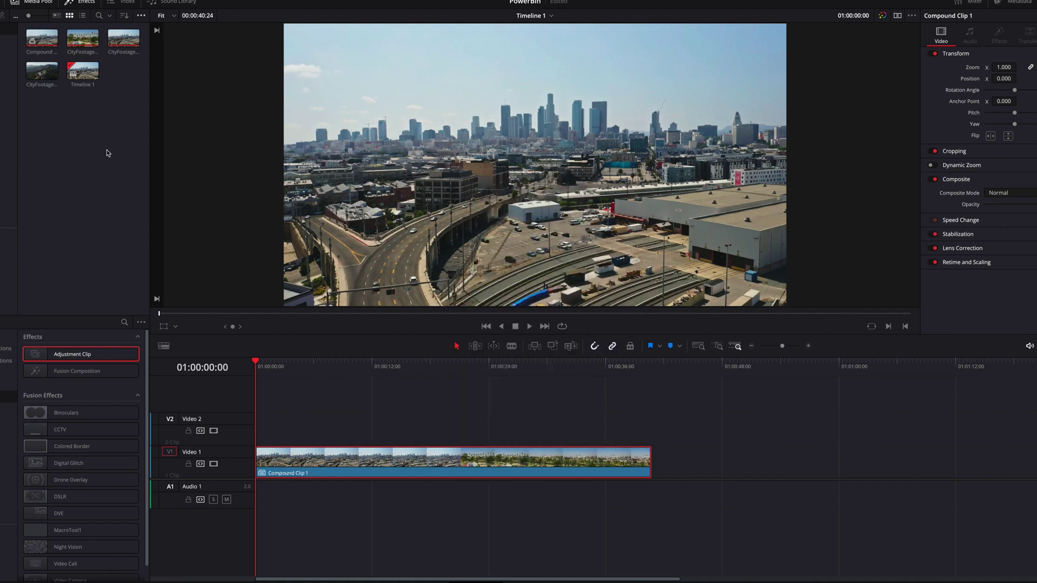
click(37, 45)
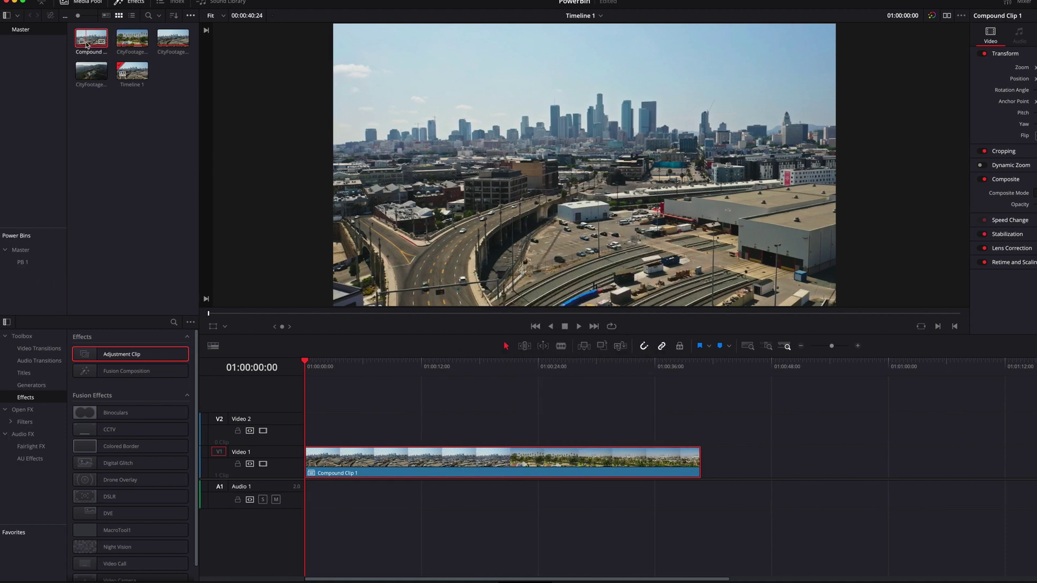
drag(87, 44, 33, 253)
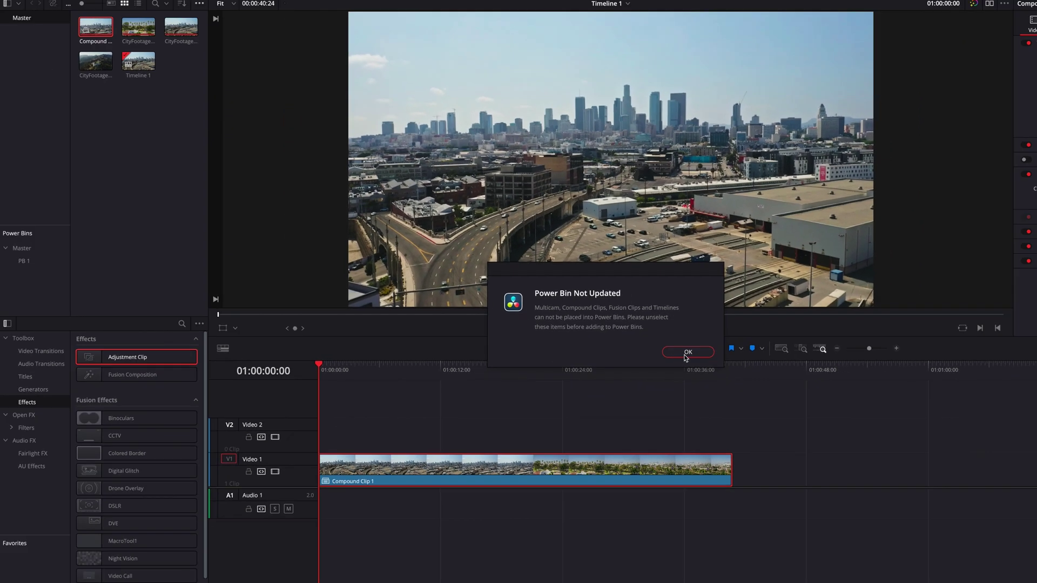
click(705, 385)
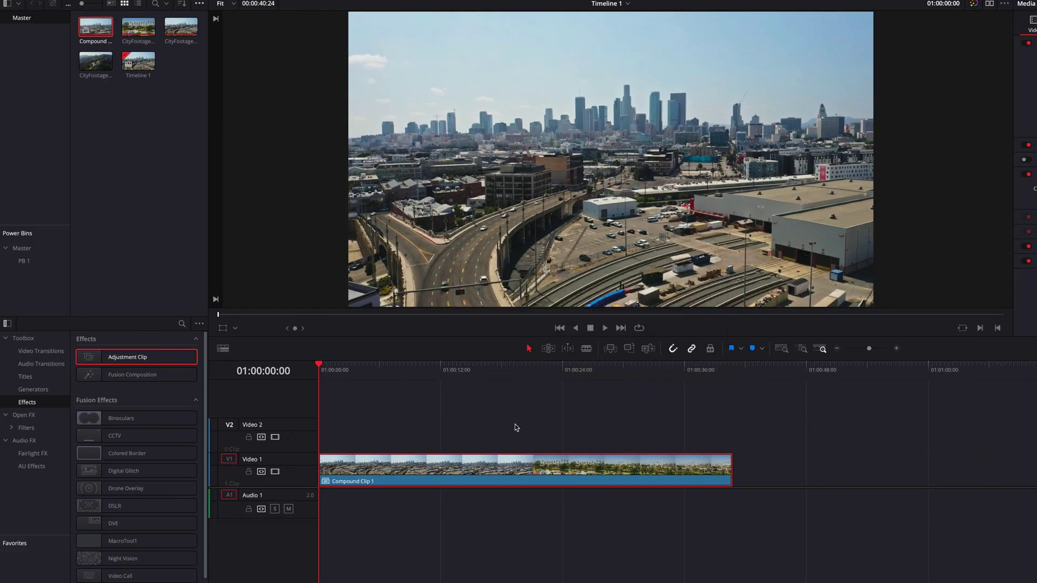
drag(506, 465, 23, 248)
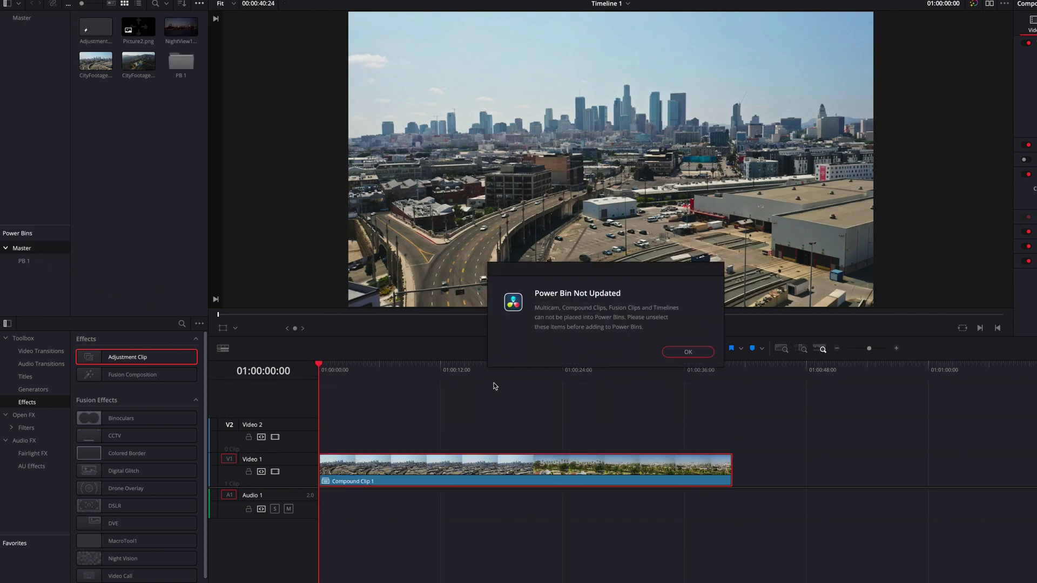
click(688, 353)
click(446, 431)
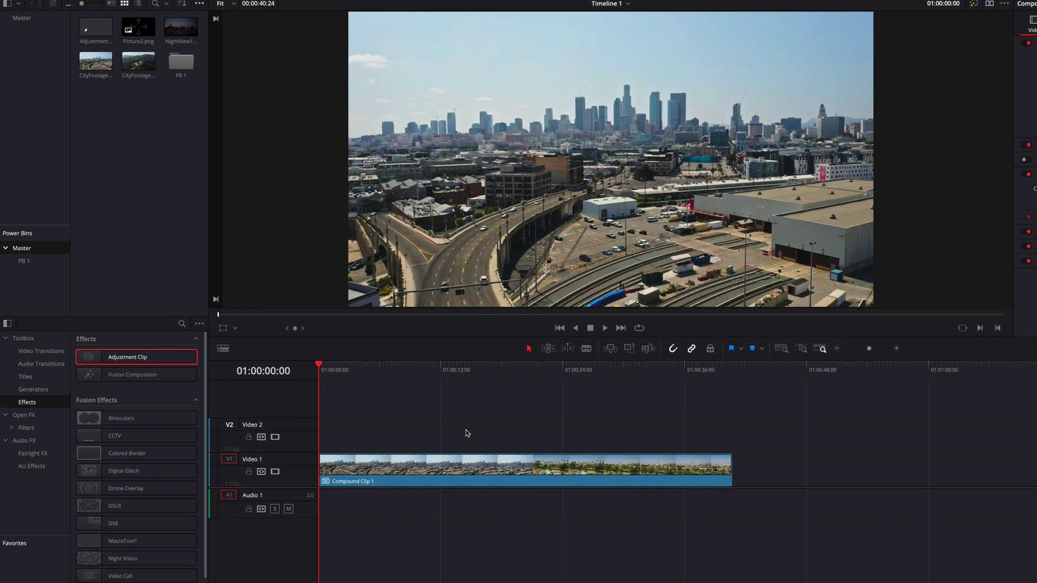
Add a Fusion Composition after Compound Clip 1 on Video 1, open it in Fusion, and list the Master bin
drag(125, 380, 780, 475)
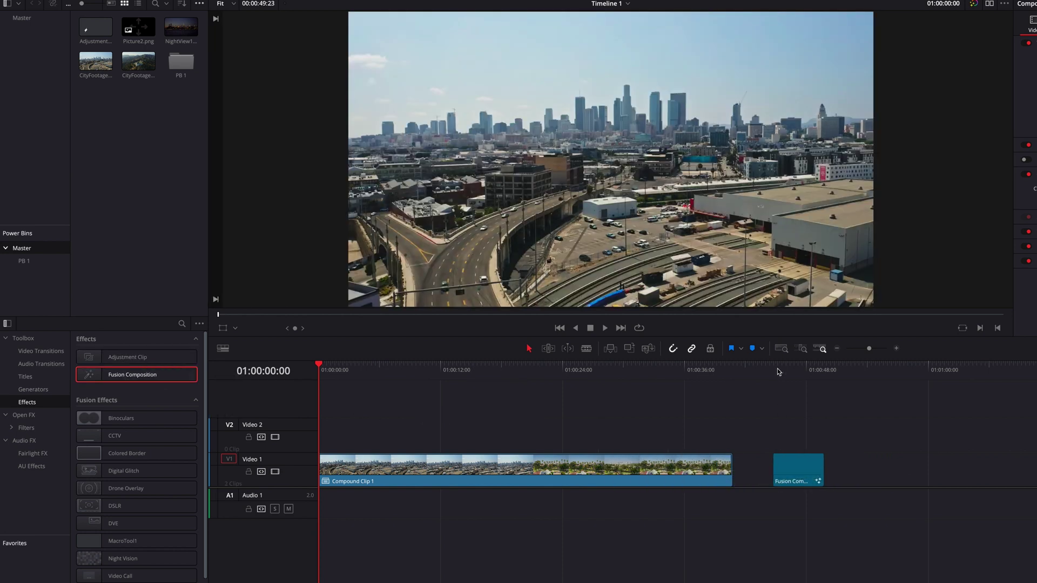
click(776, 368)
click(791, 467)
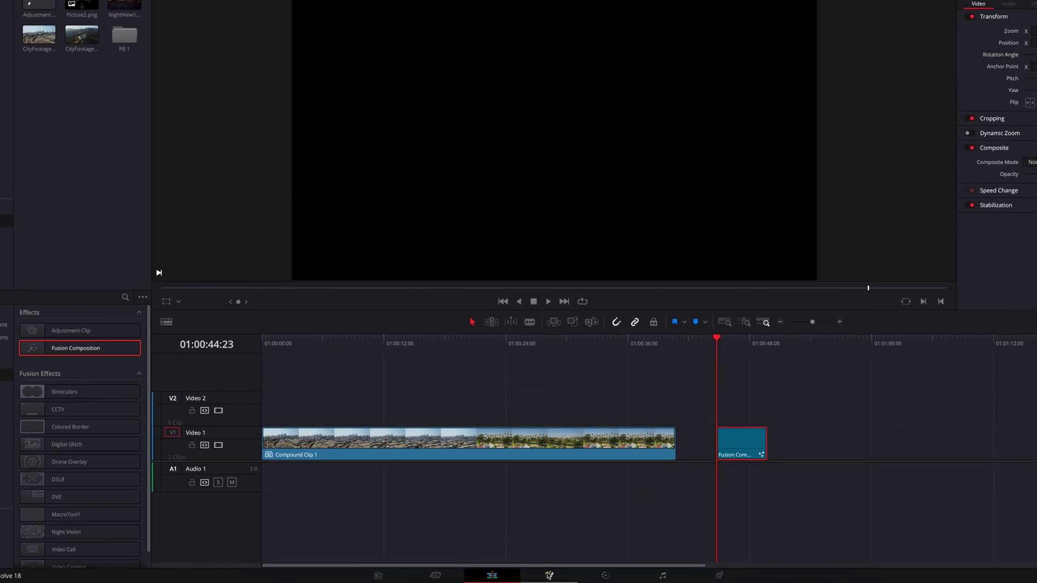
click(548, 576)
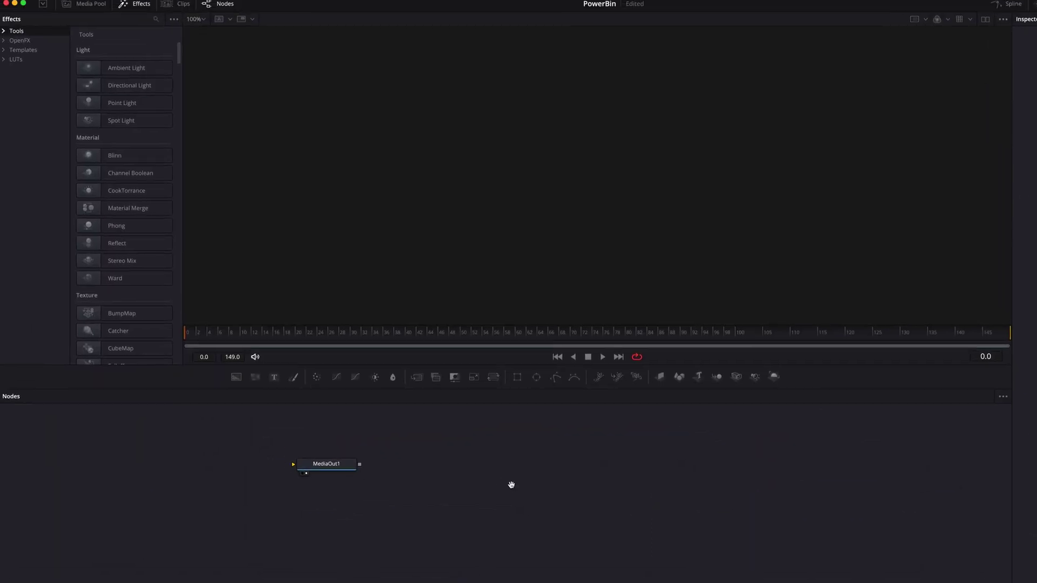
drag(511, 484, 732, 479)
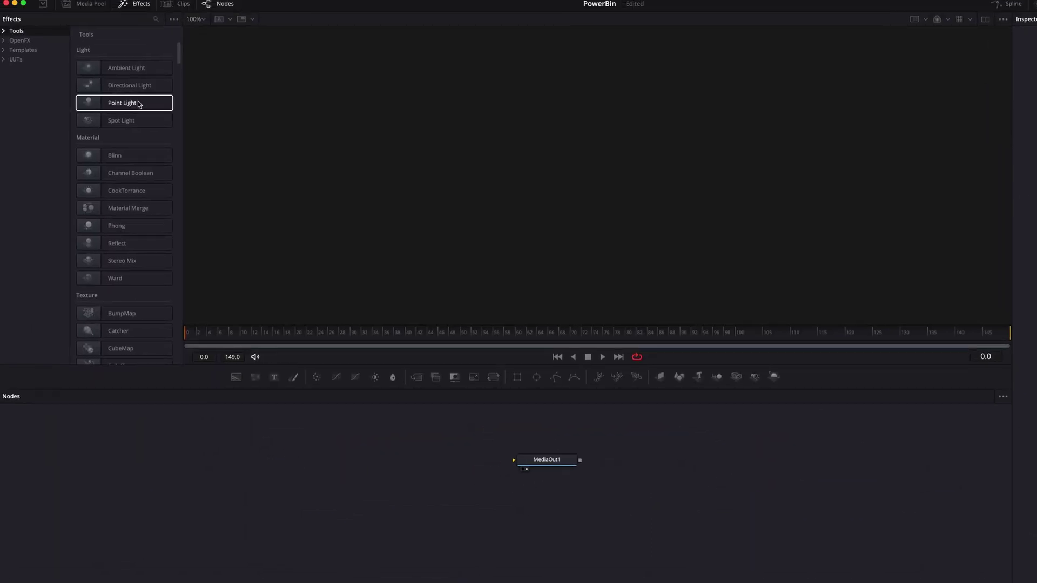
click(86, 5)
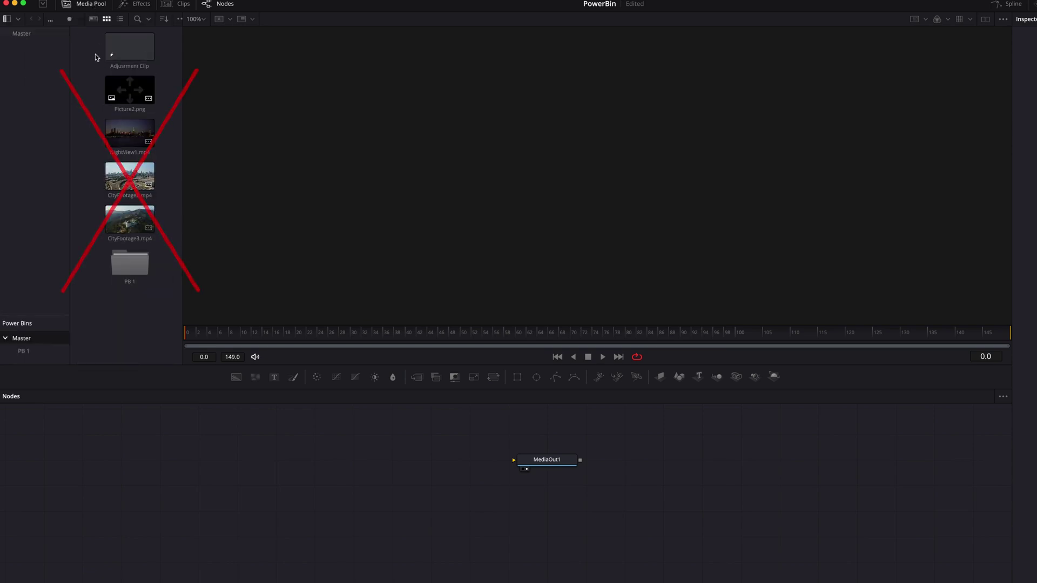
click(20, 35)
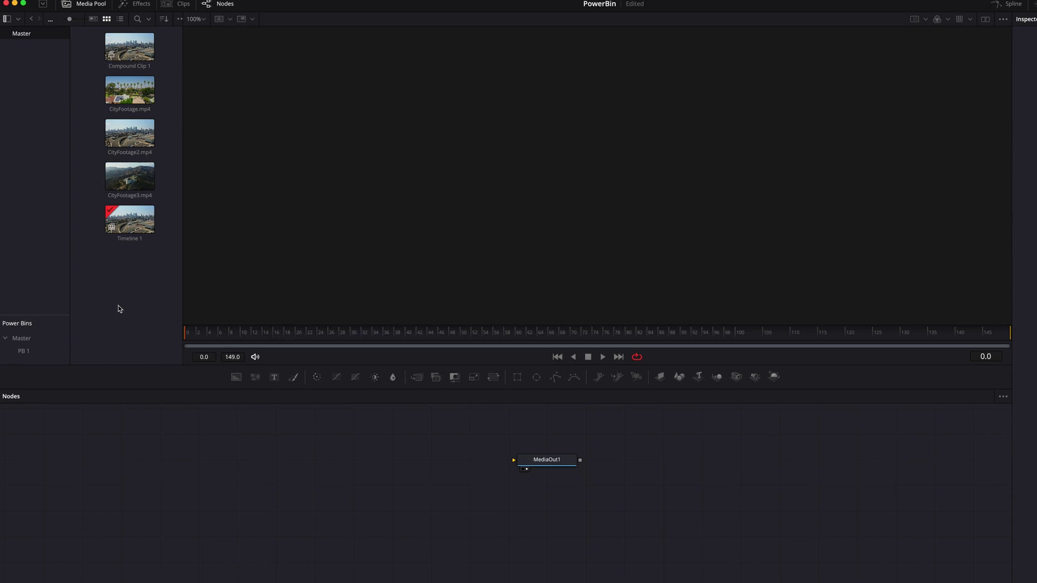
Bring CityFootage clips from Finder into the node graph and feed MediaIn1 and MediaIn2 through Merge1 into MediaOut1
key(super+Tab)
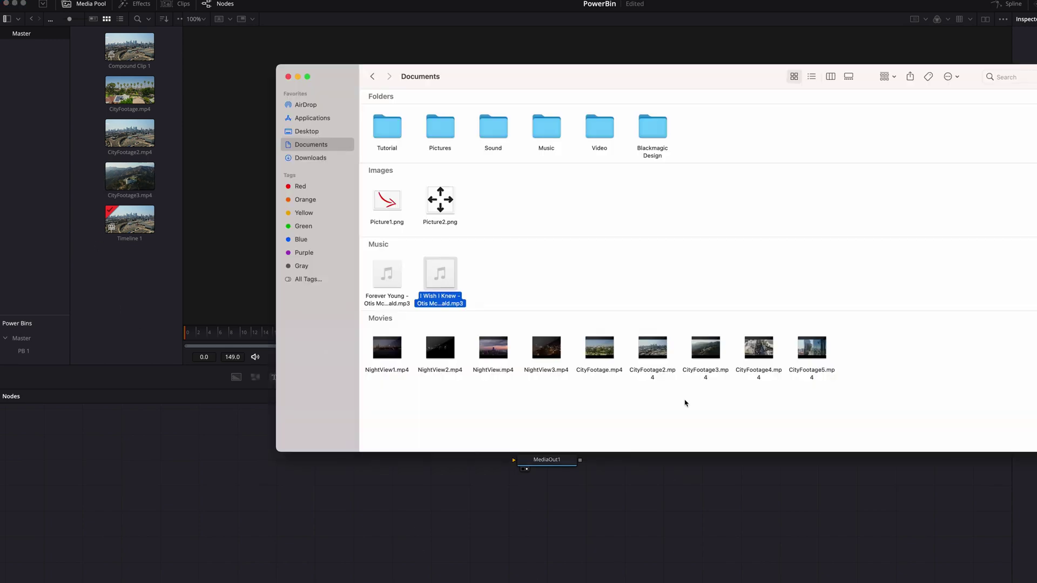
drag(660, 406, 380, 448)
click(564, 417)
key(super+Tab)
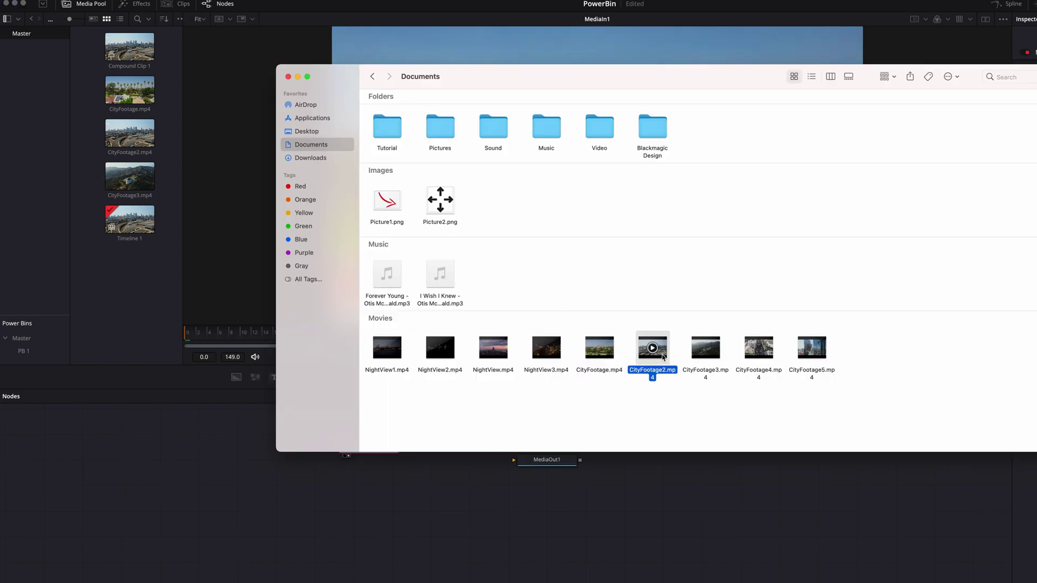
drag(652, 359, 377, 490)
drag(402, 447, 406, 491)
drag(484, 490, 539, 486)
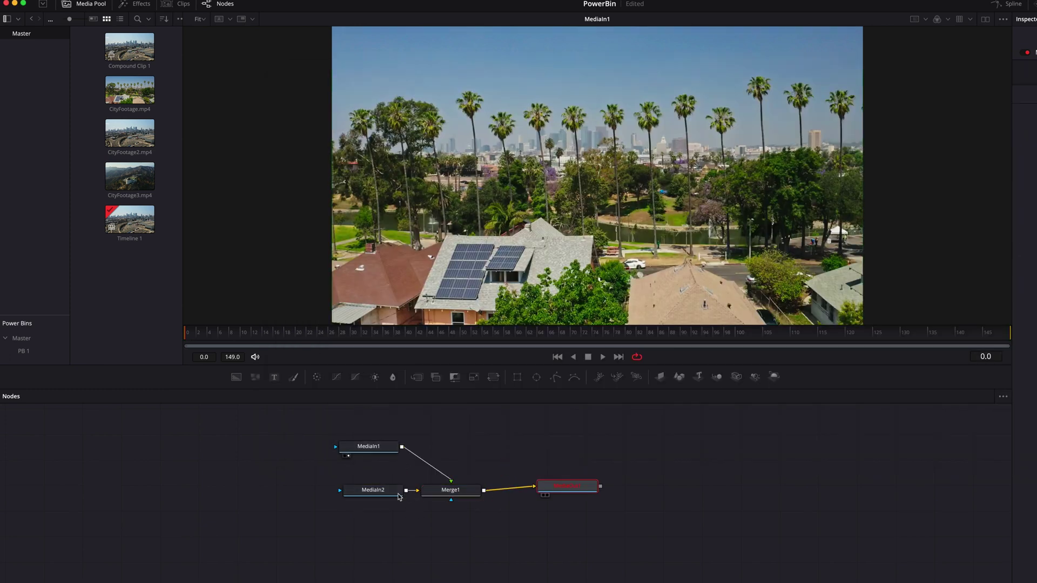
Preview MediaIn2, MediaIn1 and the final MediaOut1 result in the viewer before returning to Edit
click(378, 490)
key(1)
click(379, 448)
key(1)
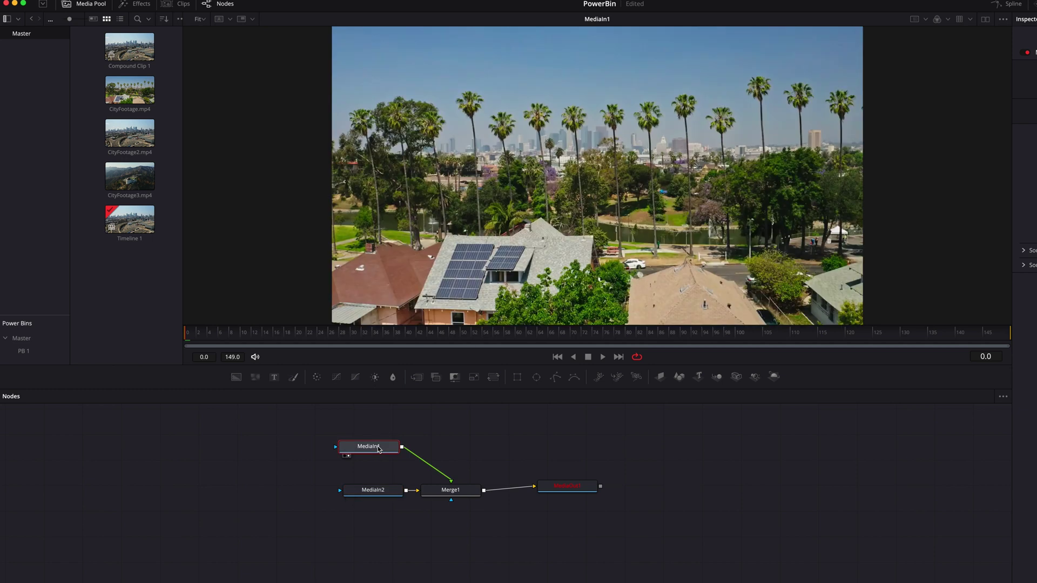
click(551, 486)
key(1)
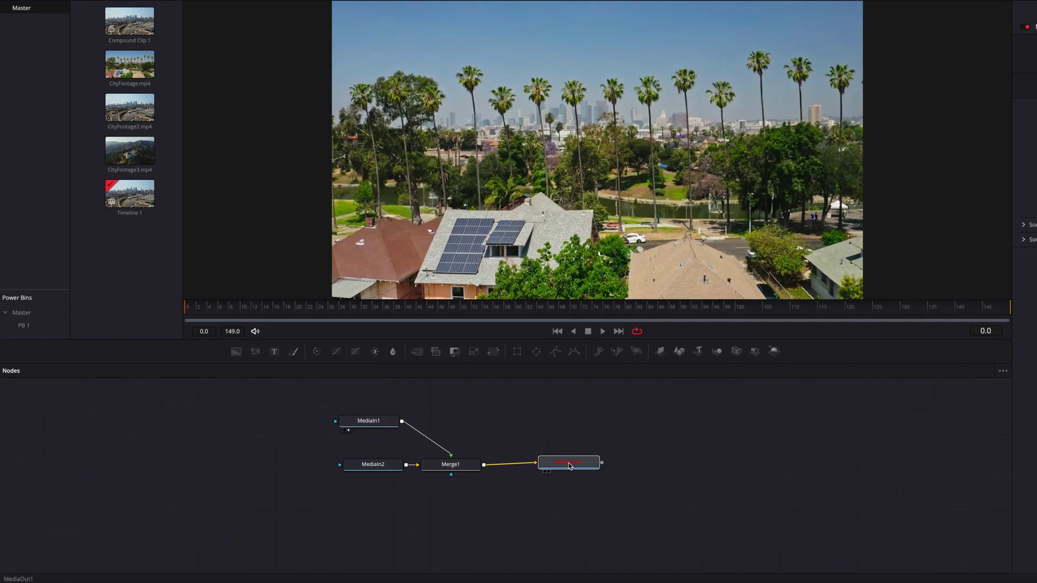
click(549, 574)
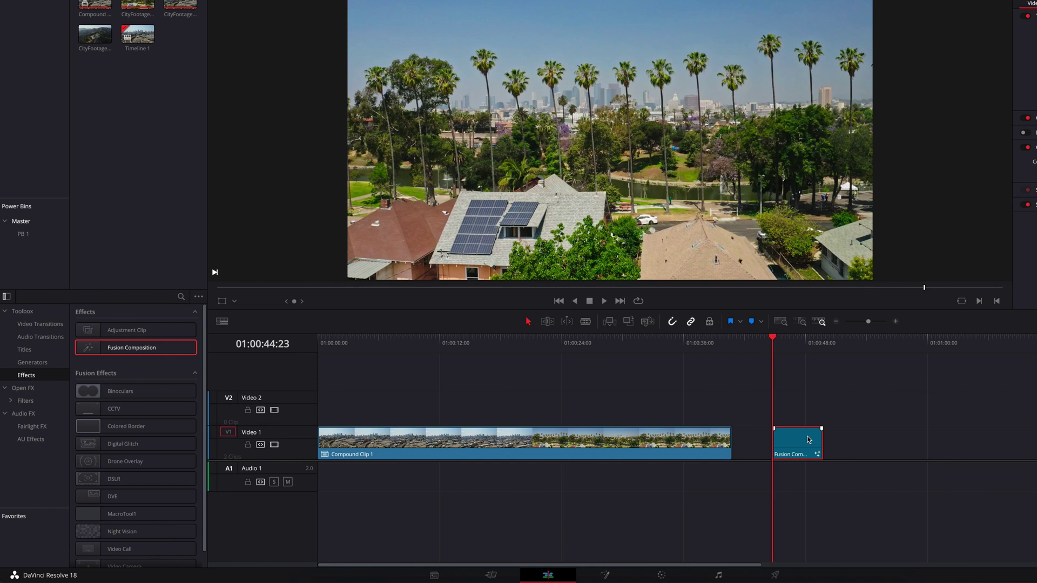
Move the Fusion Composition clip into the Media Pool, select Compound Clip 1, and view Timeline 1 on the Cut page
drag(808, 440, 27, 252)
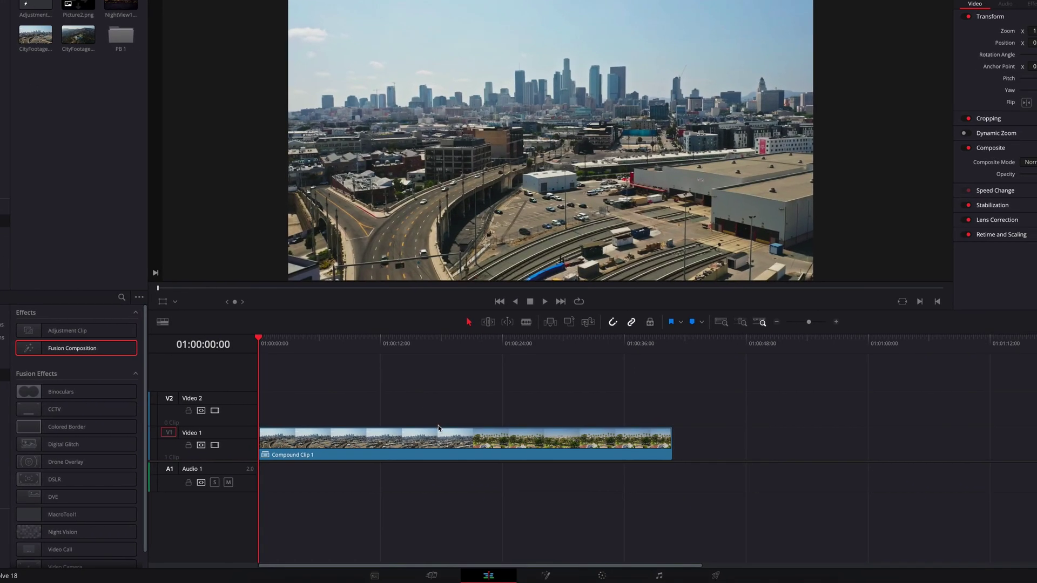
click(435, 439)
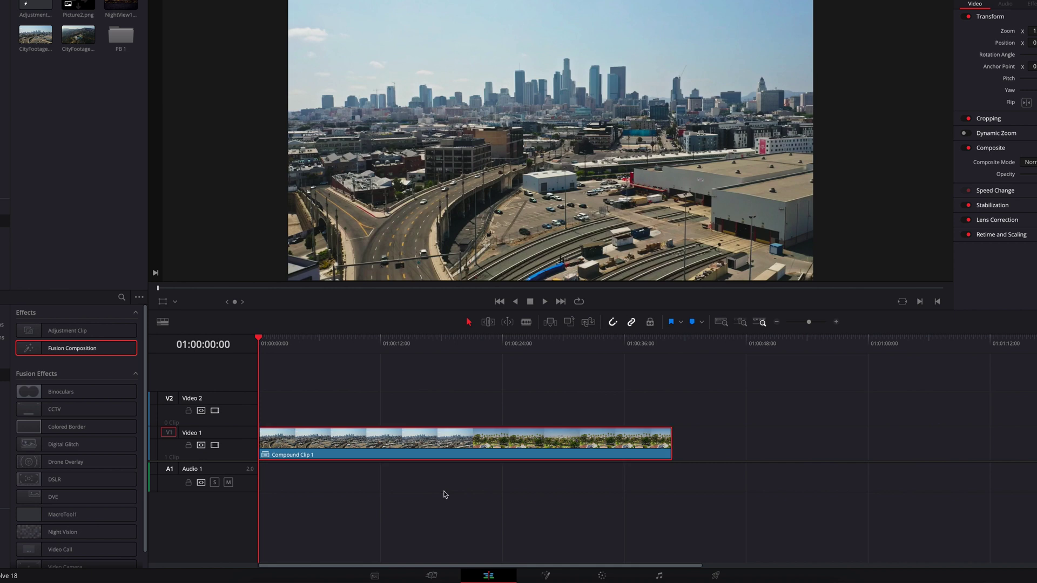
click(431, 575)
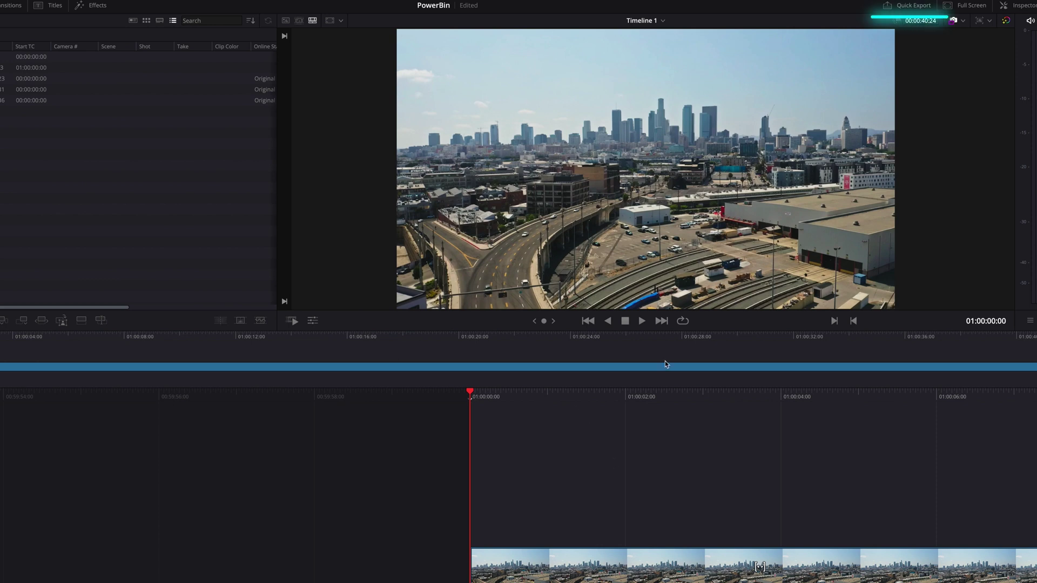
click(914, 7)
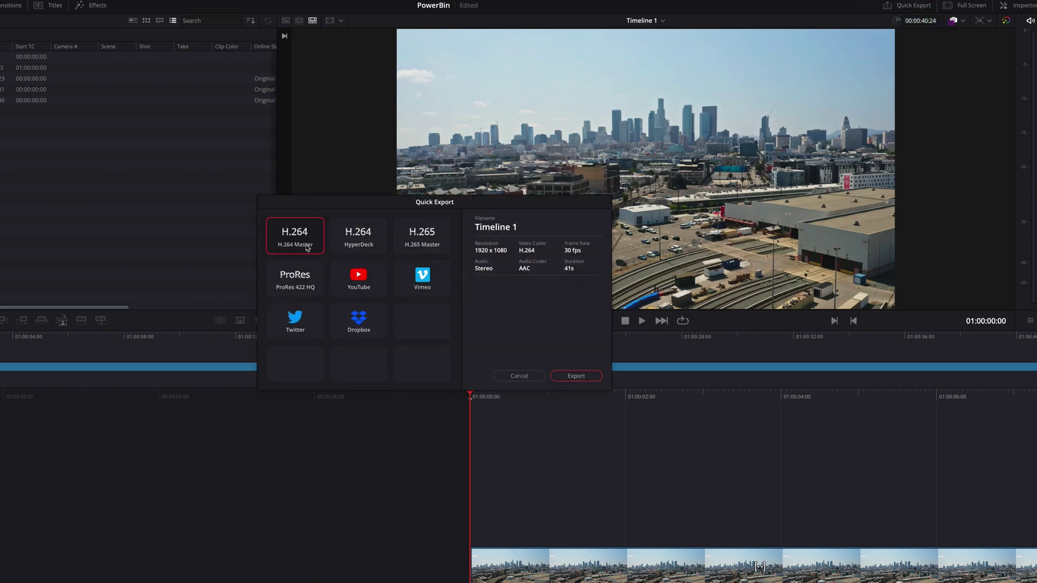
click(527, 376)
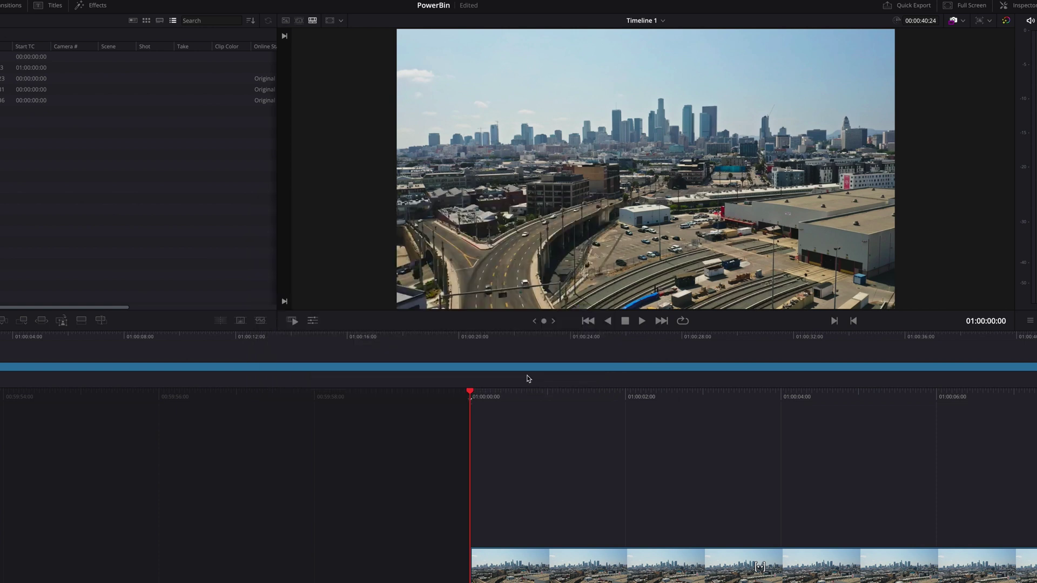
drag(633, 324, 175, 323)
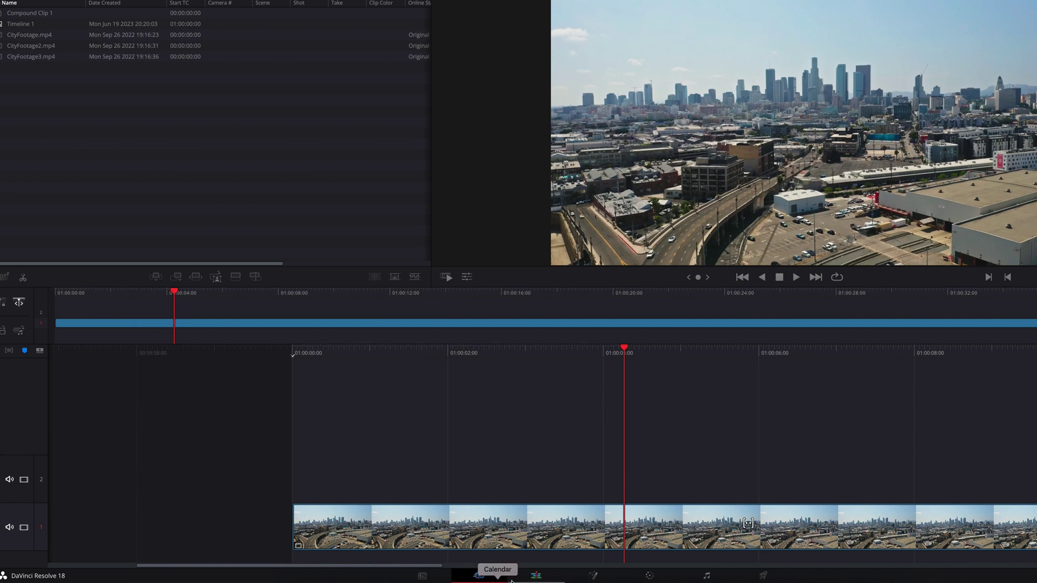
Return the playhead to 01:00:00:00, check the Deliver page render settings, then go back to the Edit page
click(537, 576)
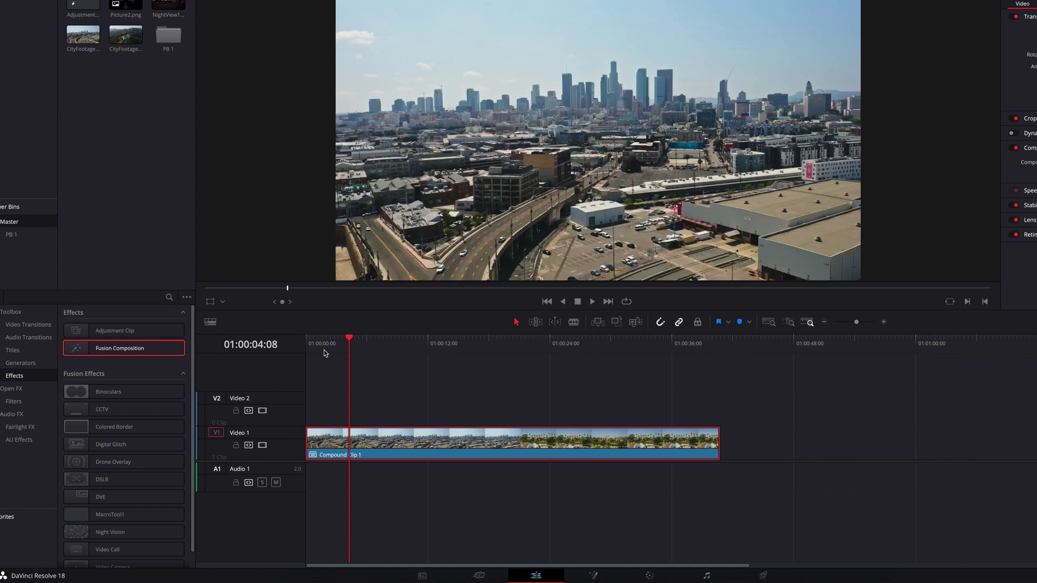
drag(324, 352, 304, 358)
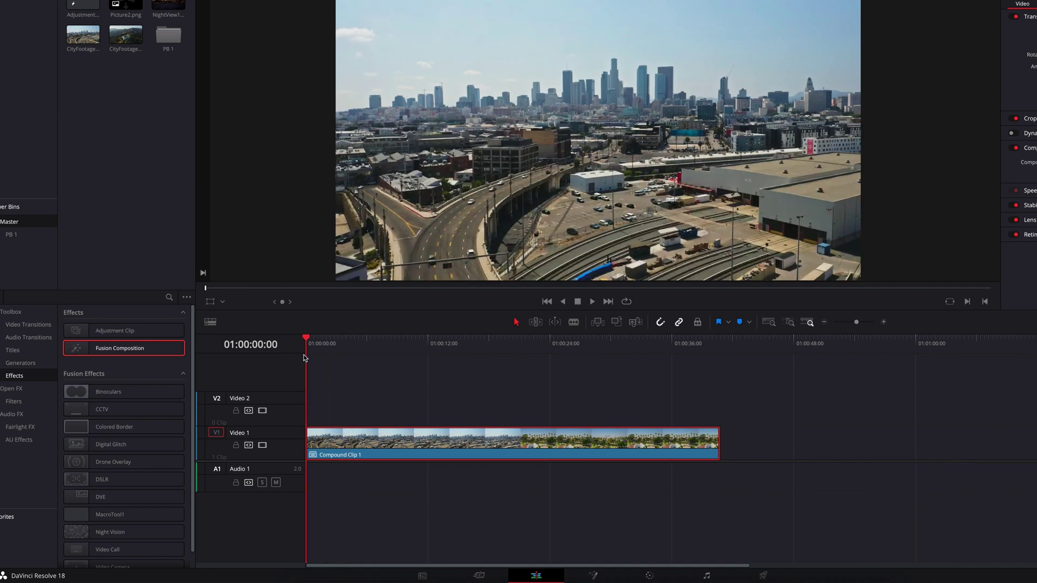
click(755, 572)
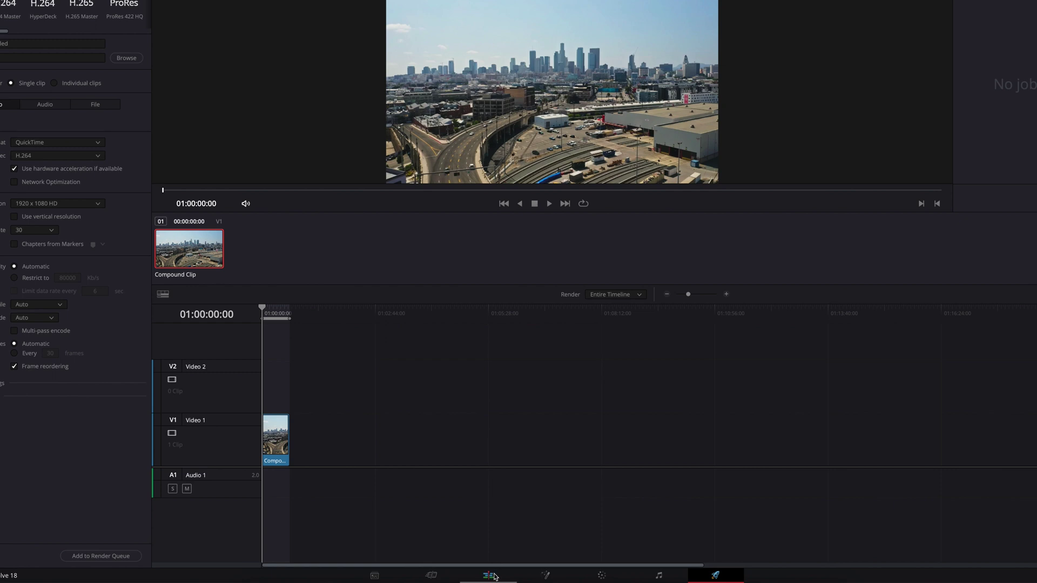
click(494, 575)
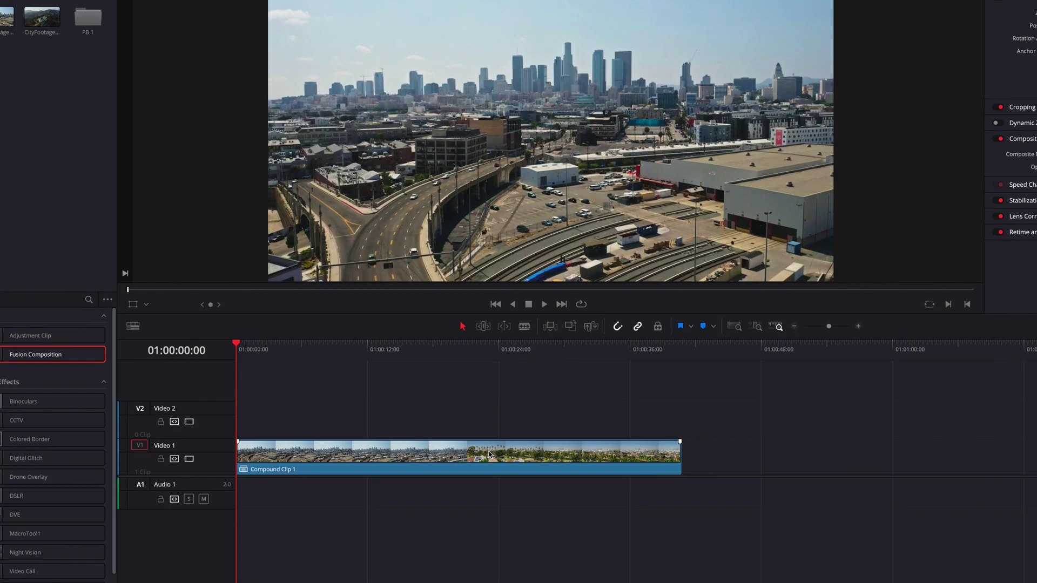
right_click(489, 454)
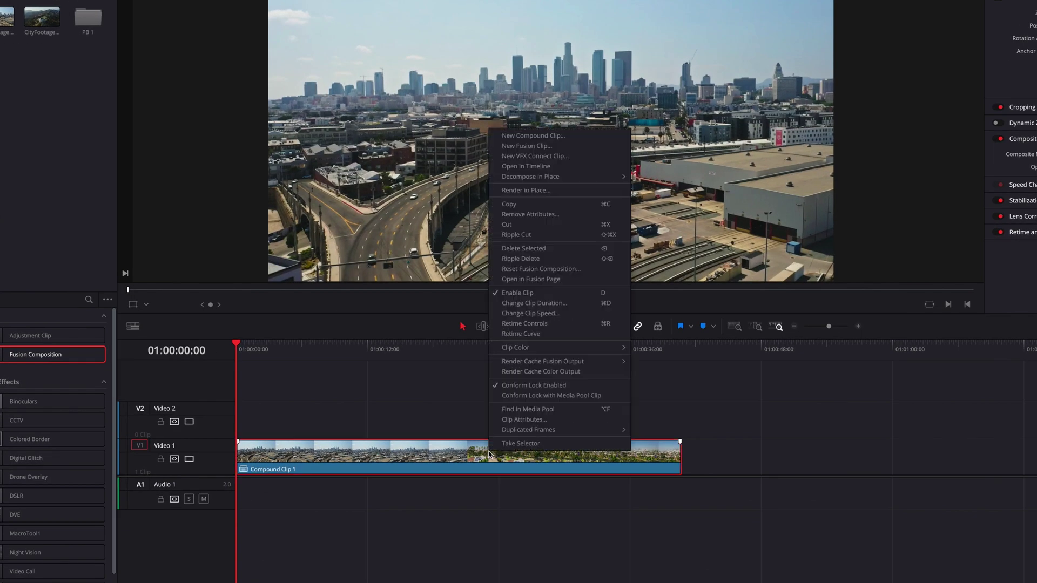
click(583, 191)
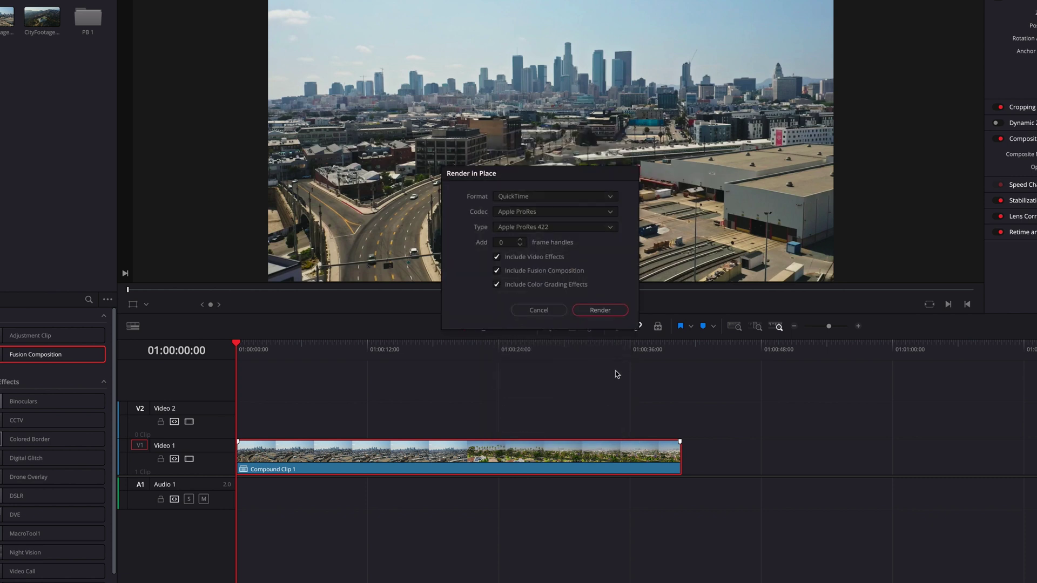
click(539, 310)
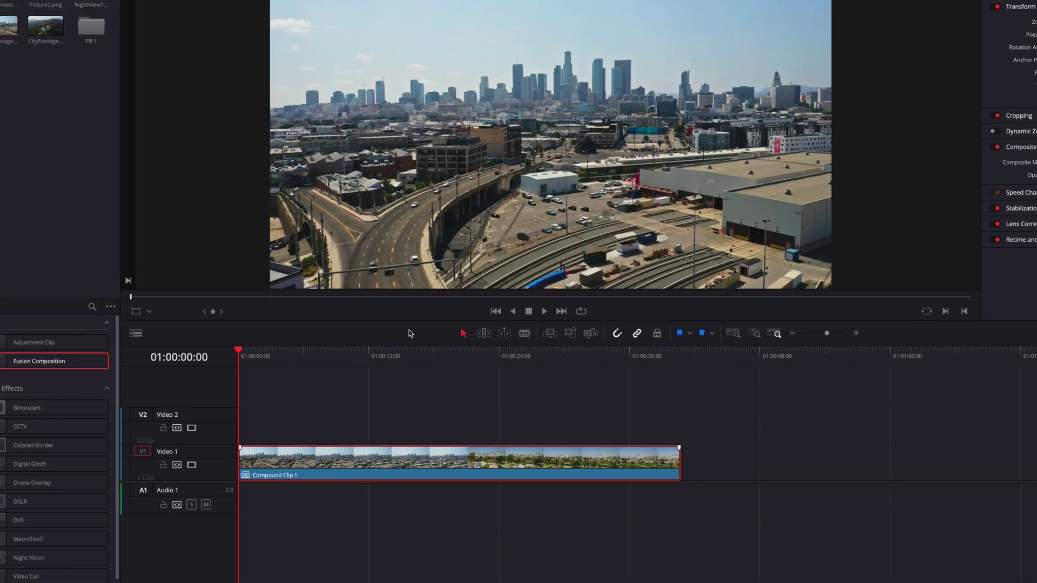